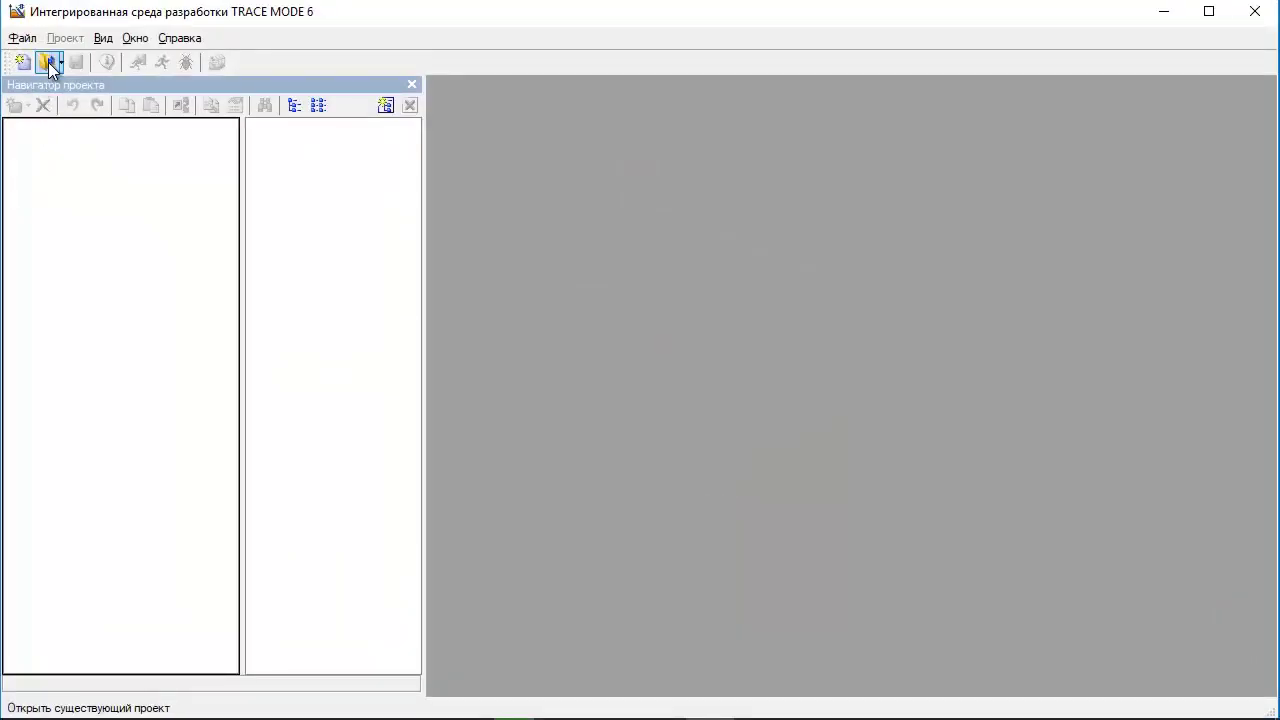
Open the existing project Metrology_LINTER_Prof.prj from the Projects folder
left_click(49, 62)
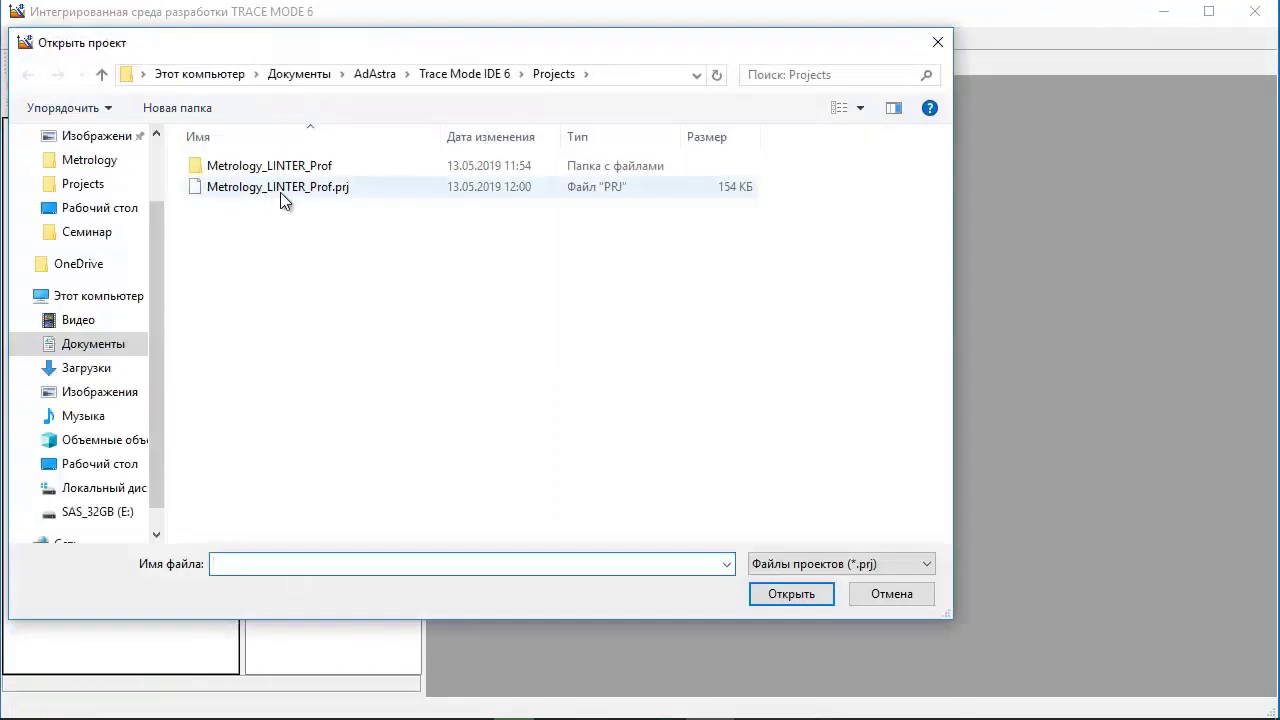
left_click(281, 188)
double_click(281, 188)
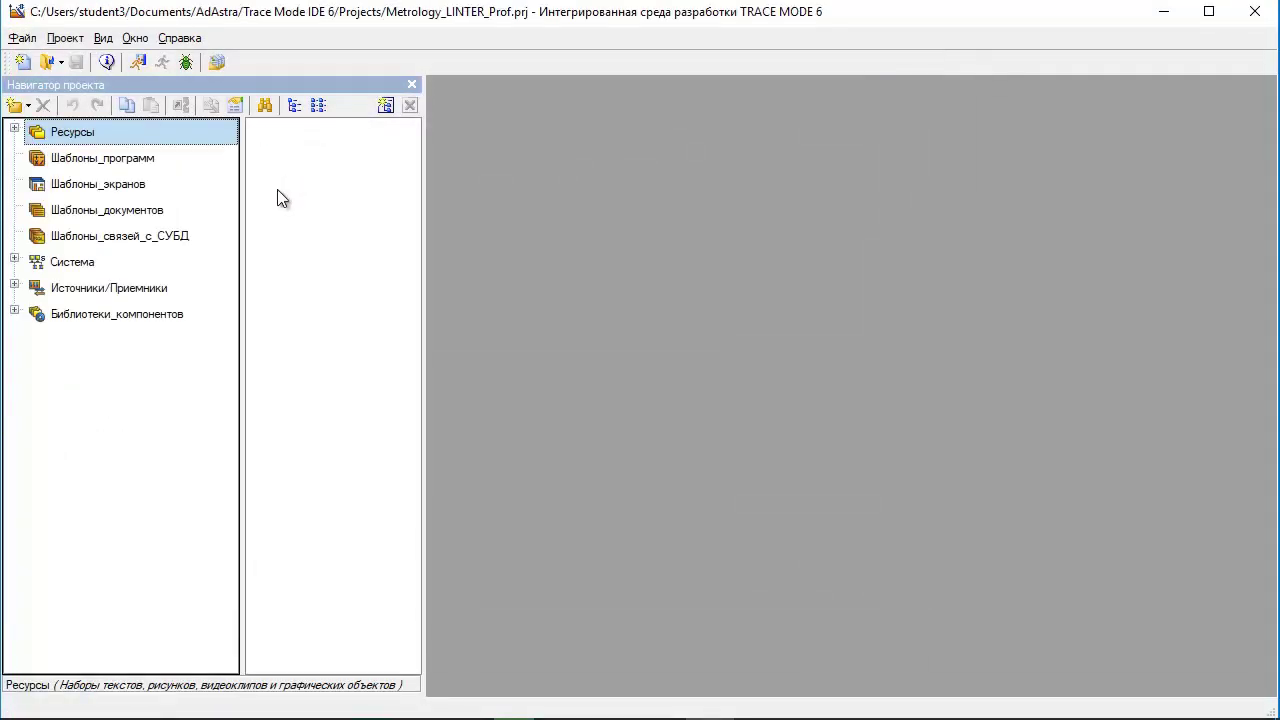
Open the SQL Query DELETE template from Шаблоны_связей_с_СУБД and test its database connection
left_click(178, 240)
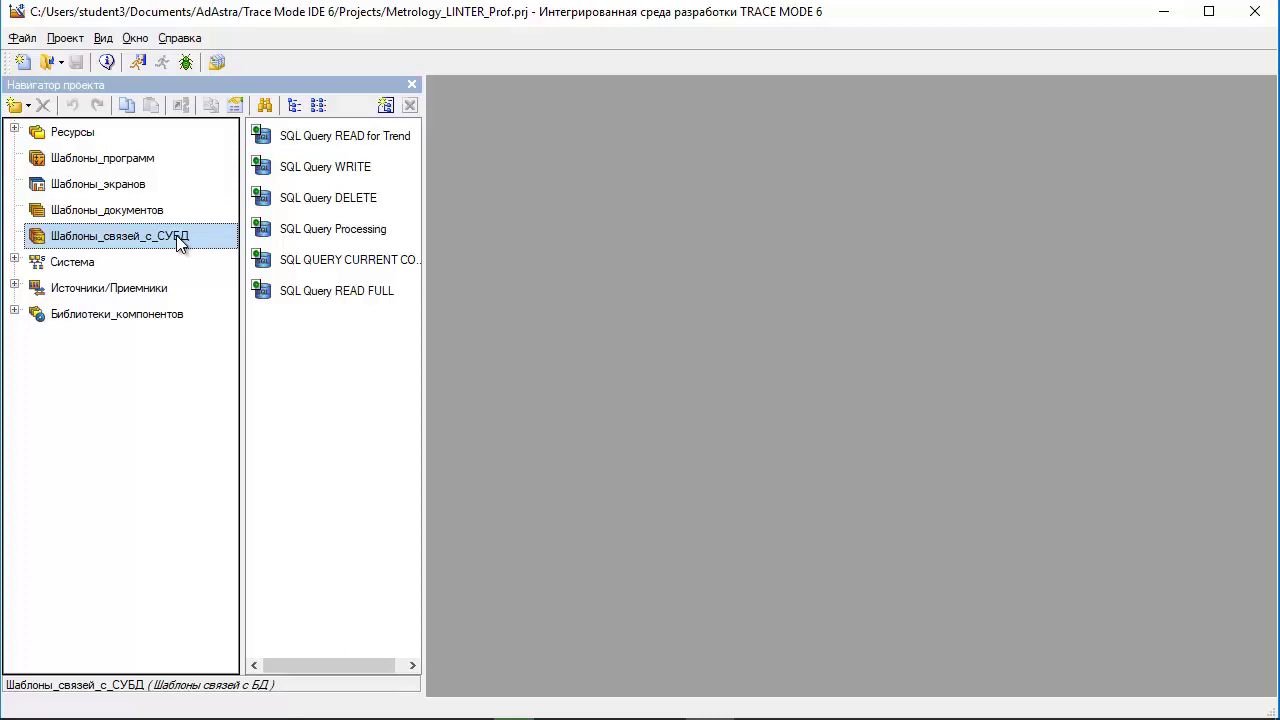
double_click(300, 199)
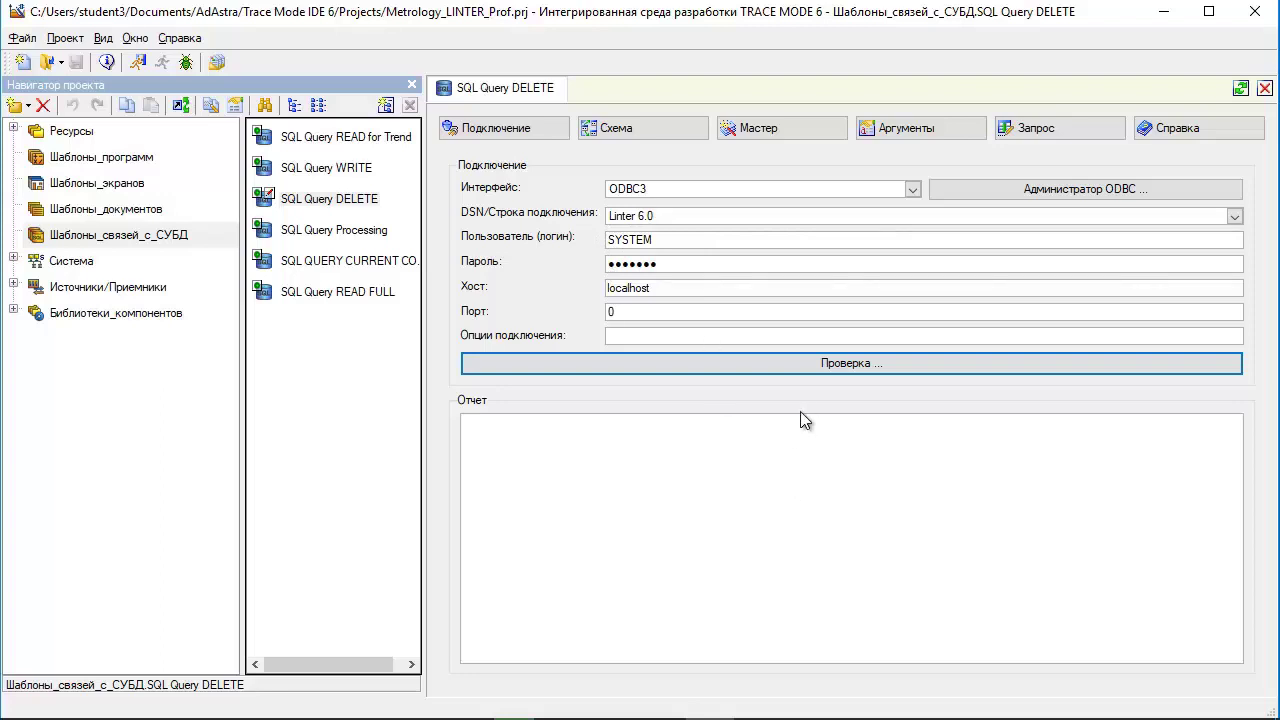
left_click(813, 366)
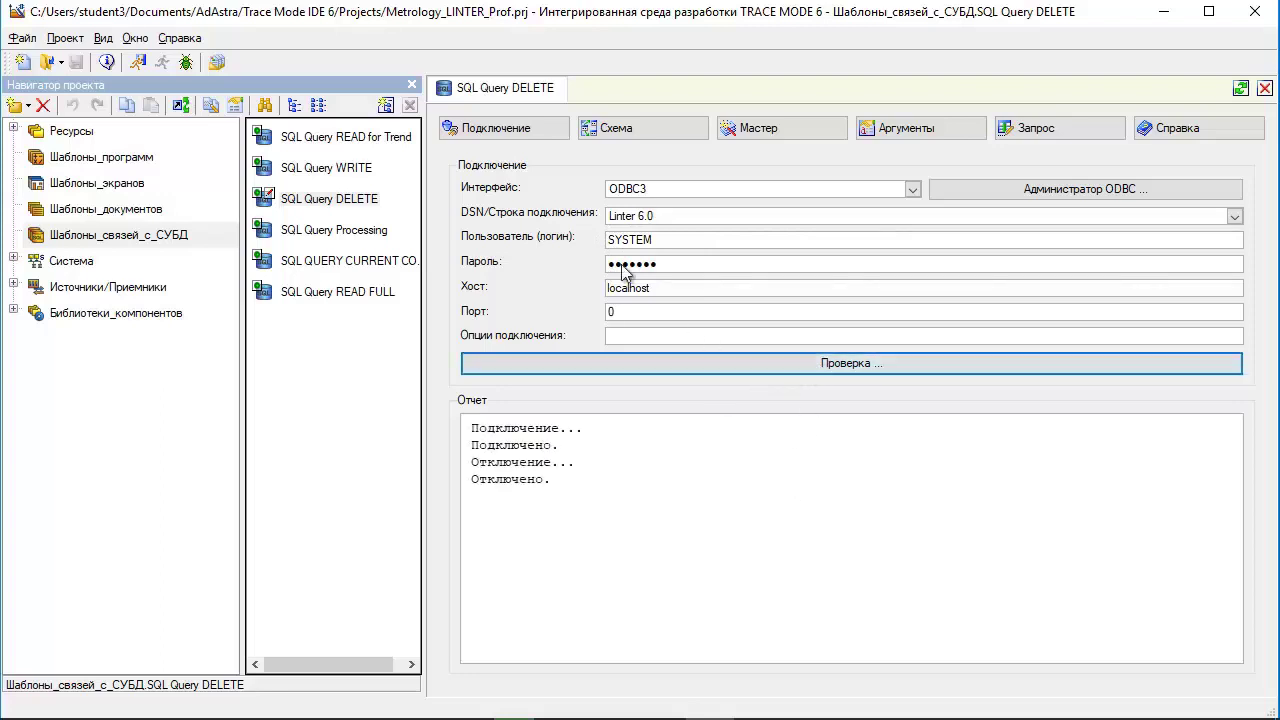
Examine the fields of the MEASUREMENTS table in the database schema under Таблицы пользователя
left_click(639, 142)
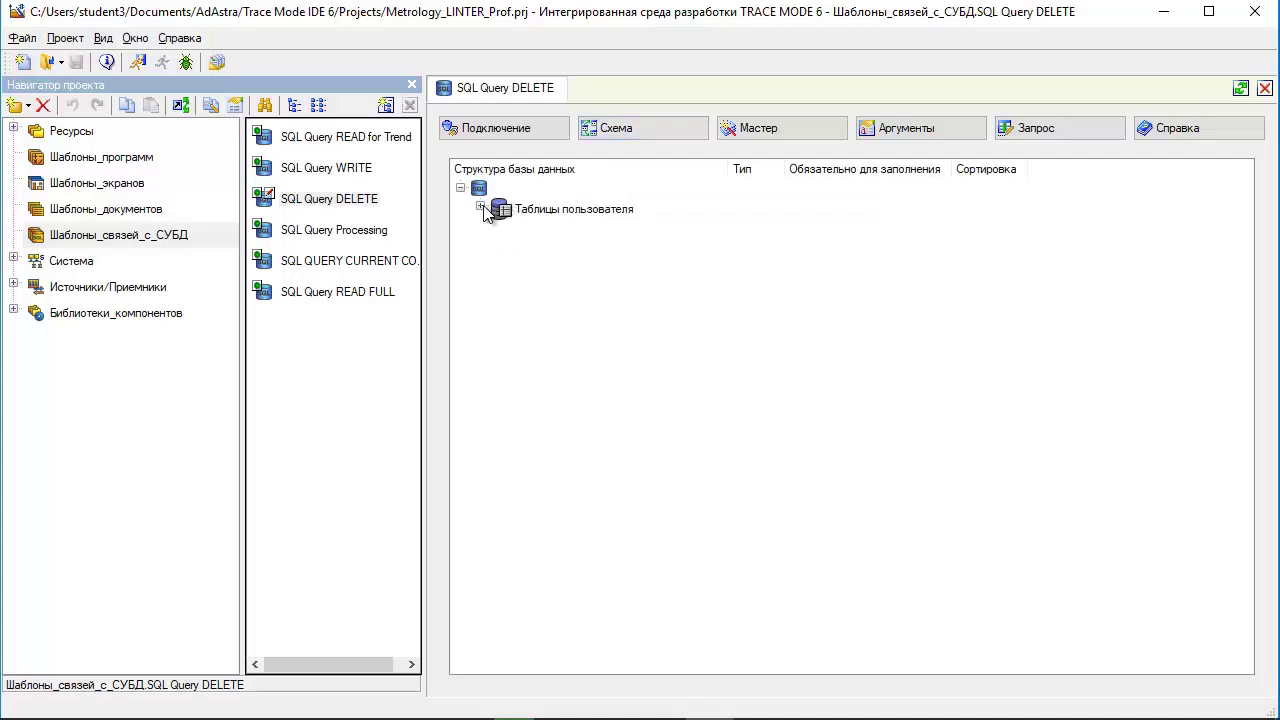
left_click(492, 210)
scroll(663, 325, "down", 10)
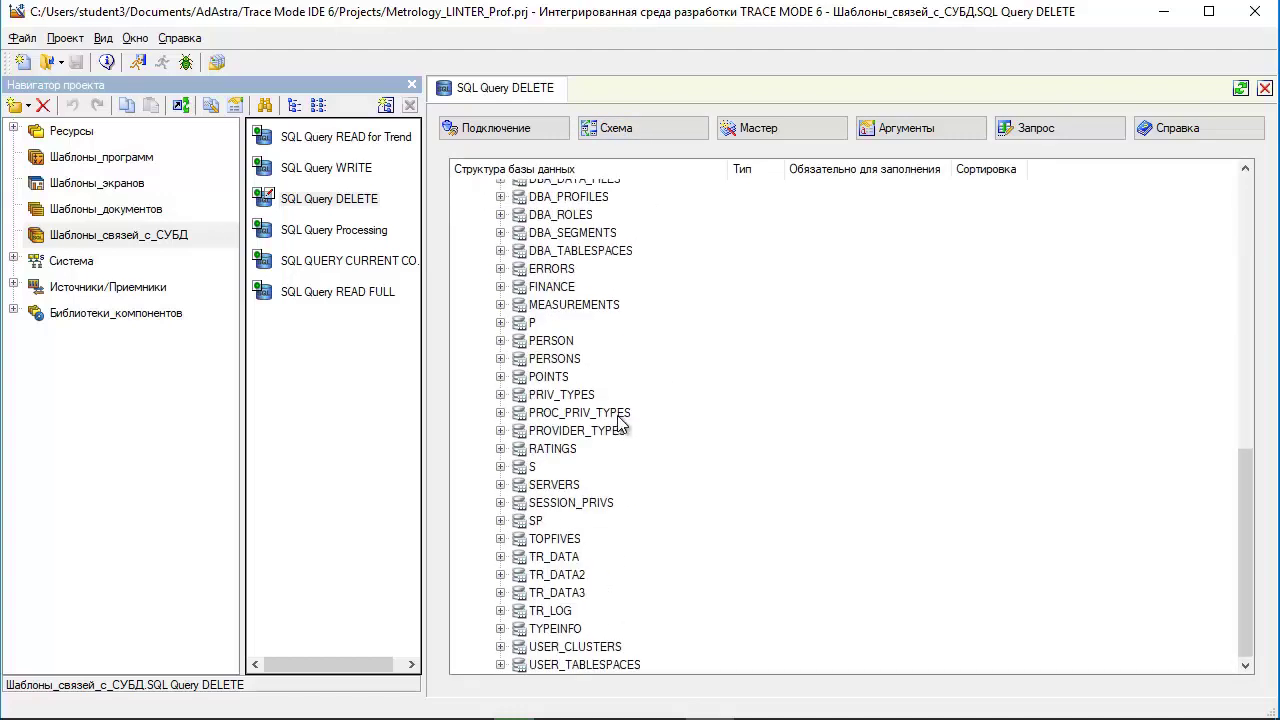
left_click(500, 304)
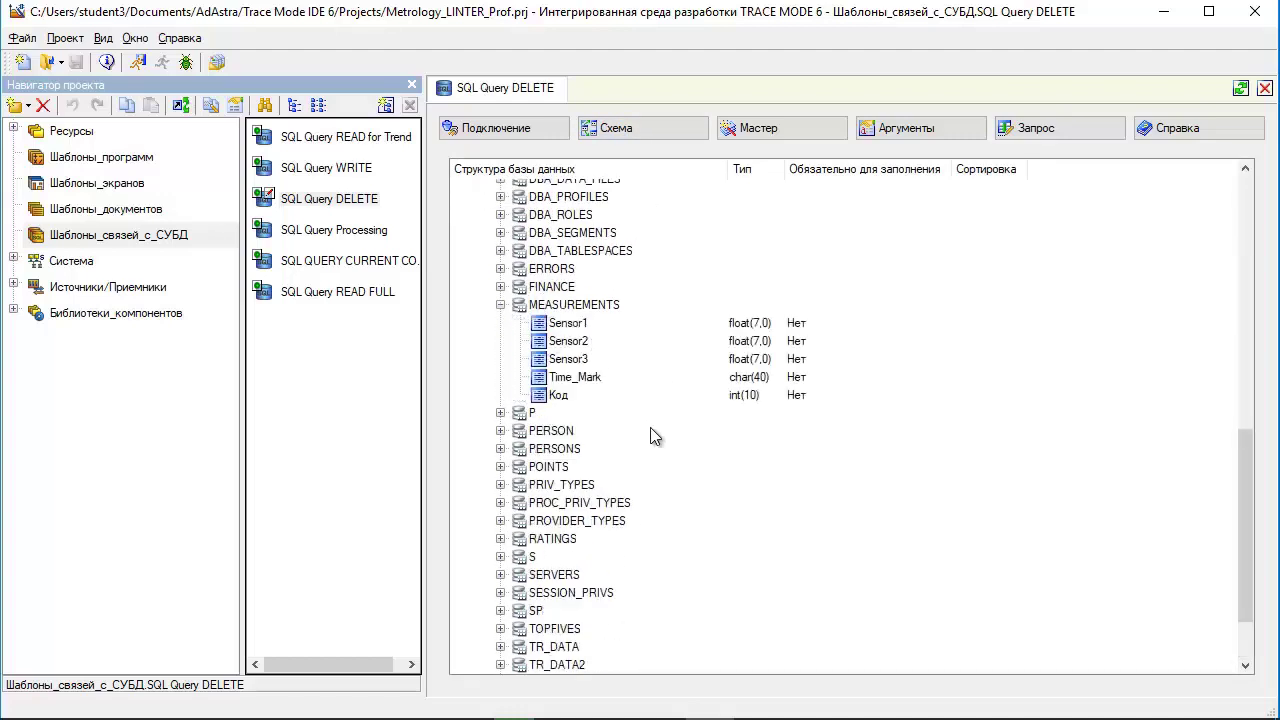
Review the arguments and the SQL query text of the SQL Query DELETE template
left_click(925, 130)
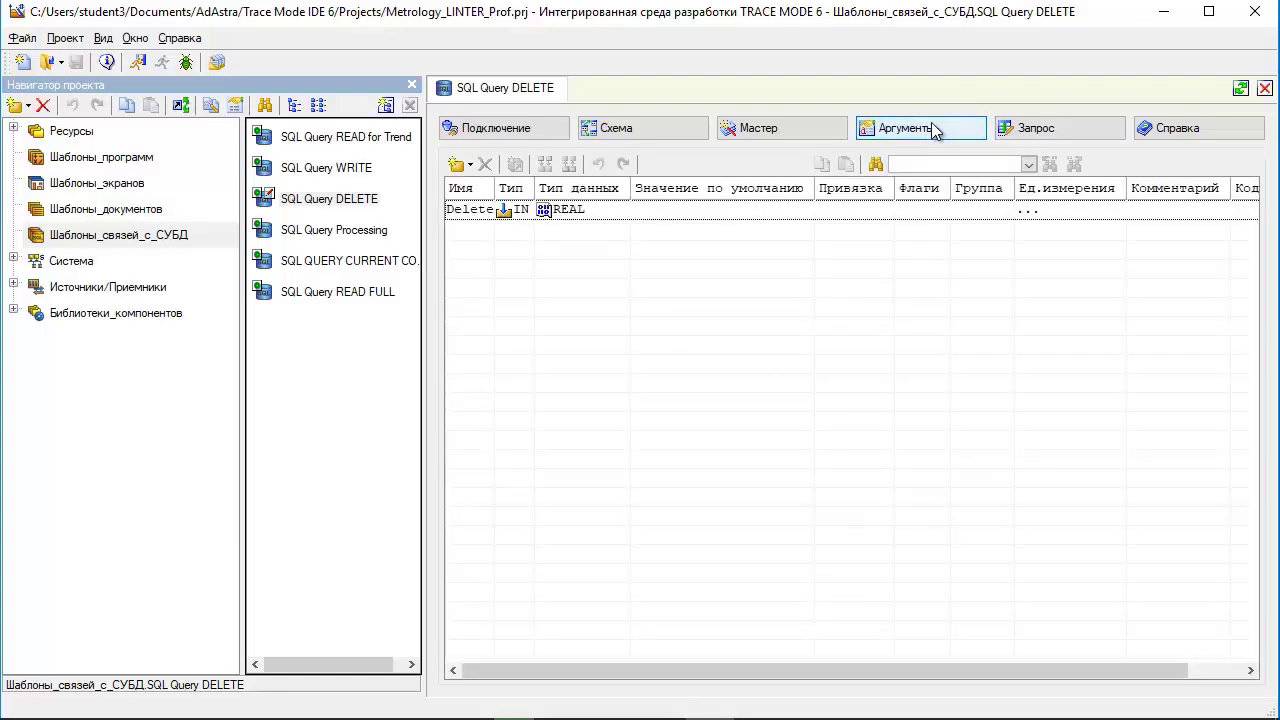
left_click(1010, 135)
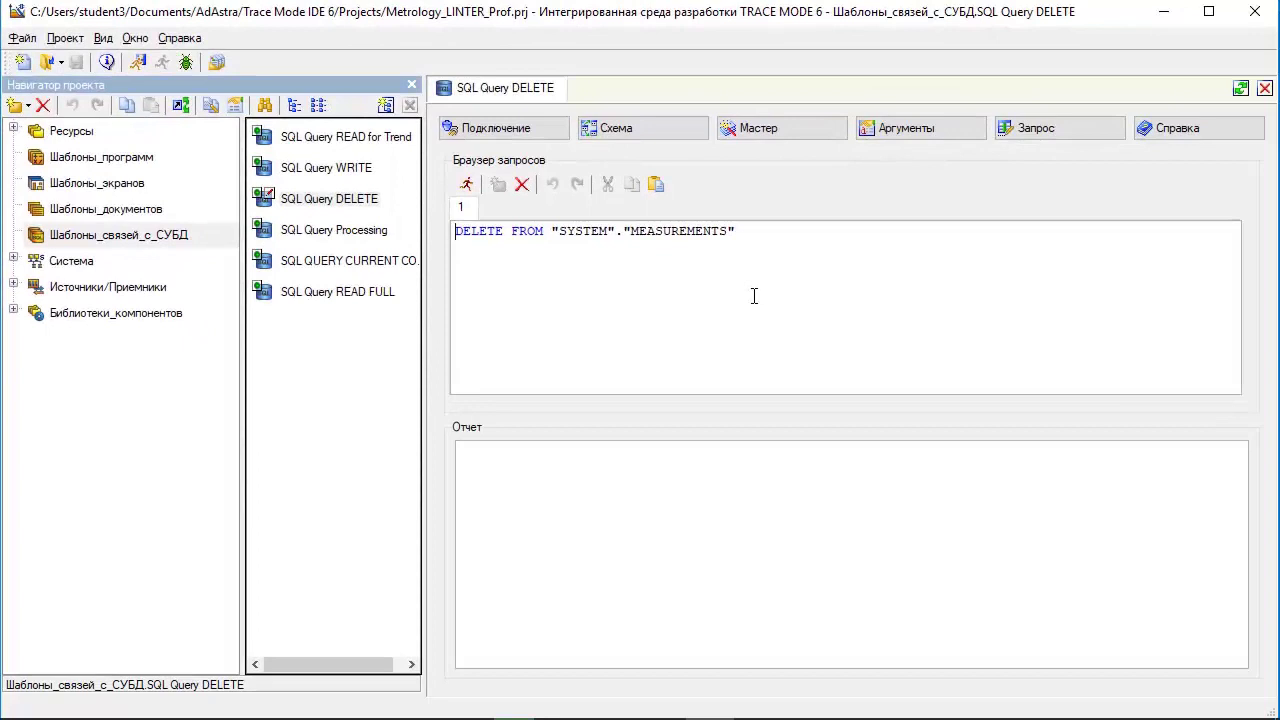
Open the SQL Query WRITE template and review its arguments and INSERT query text
left_click(345, 172)
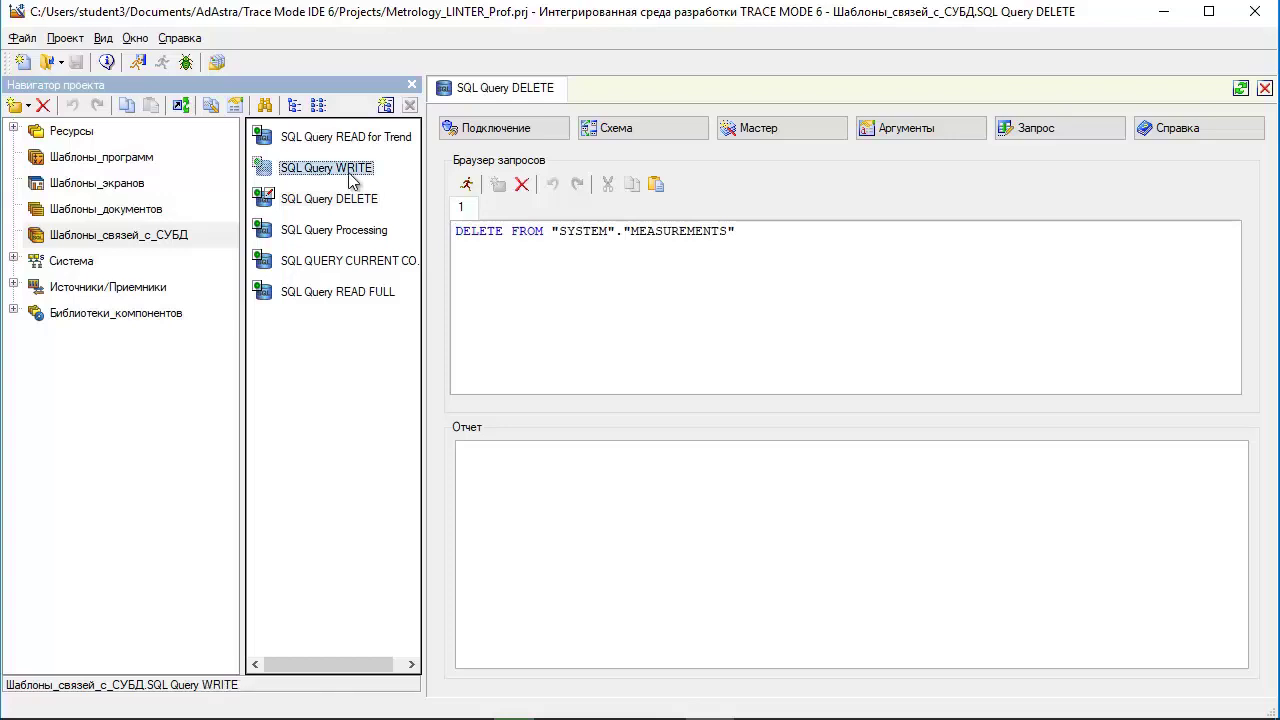
double_click(345, 172)
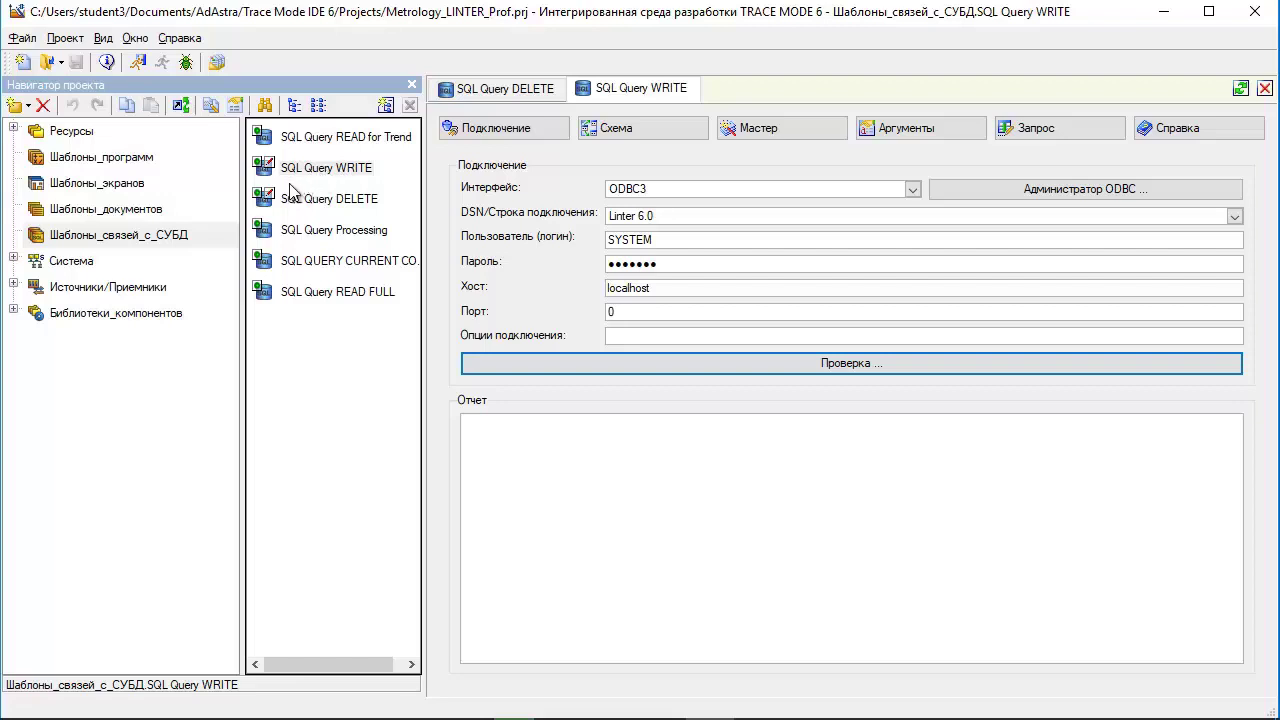
left_click(928, 145)
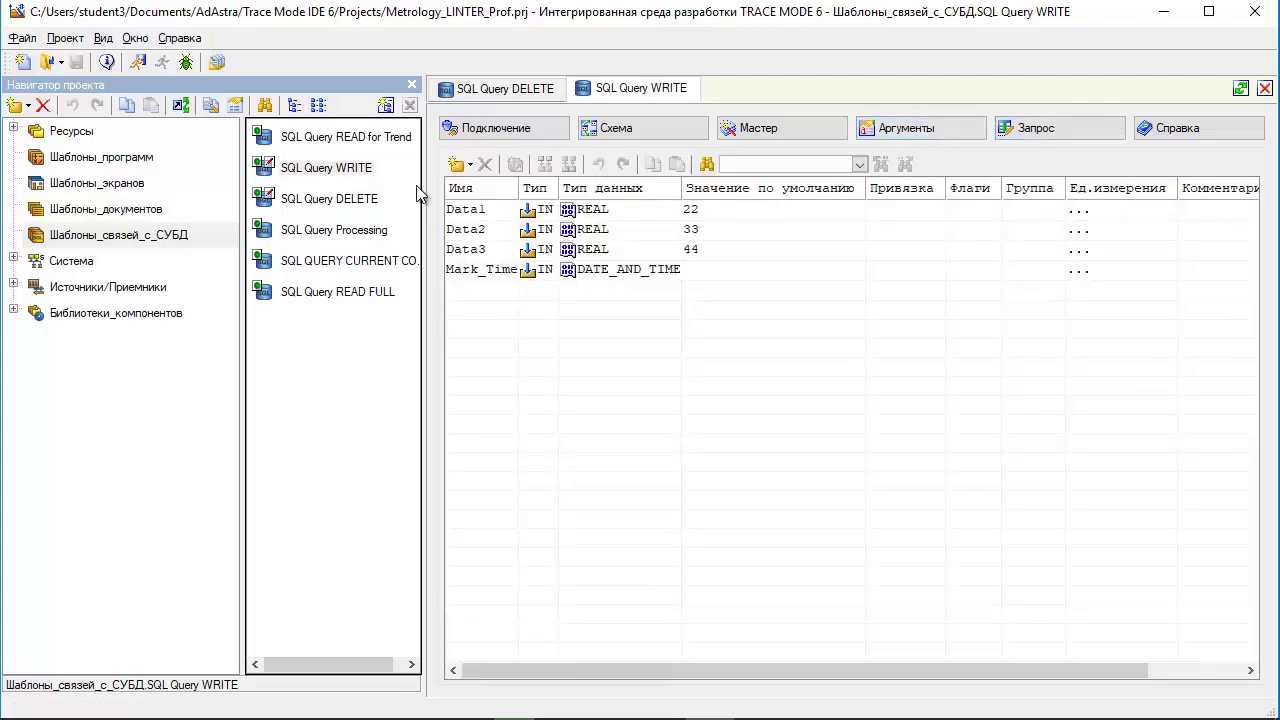
left_click(1030, 130)
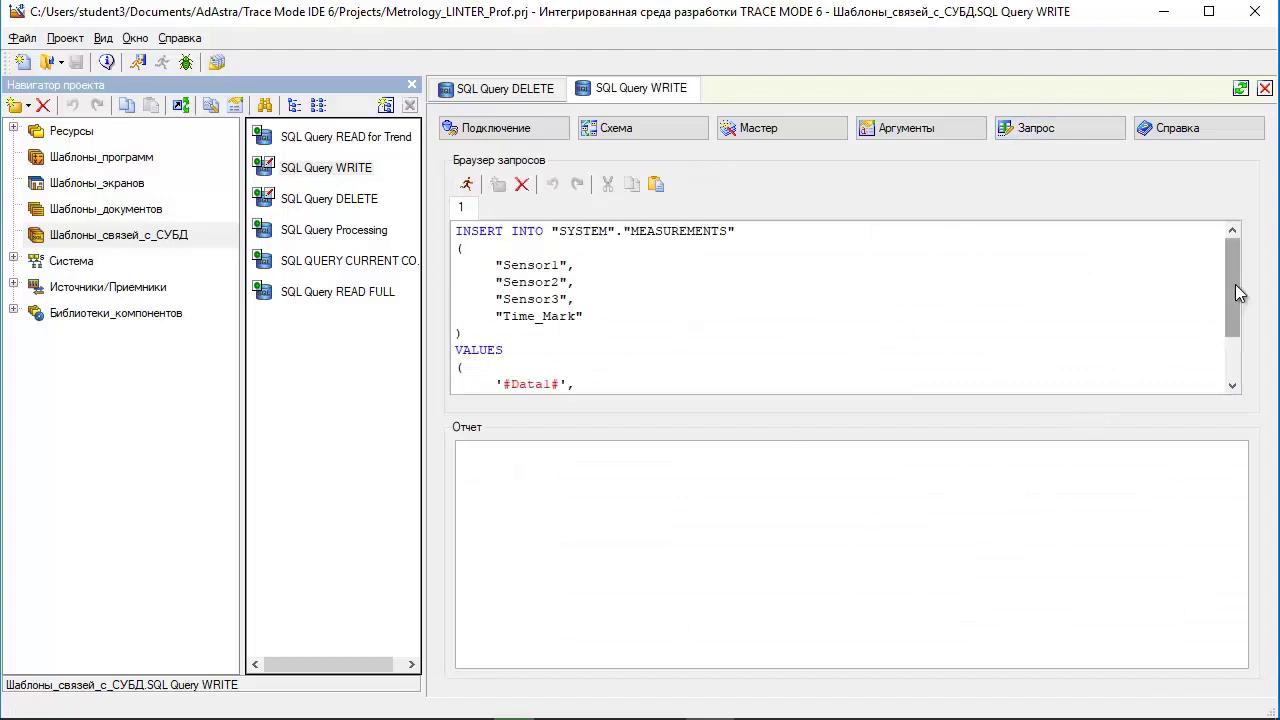
left_click_drag(1235, 284, 1237, 257)
Open the SQL QUERY CURRENT COUNT template and review its argument and SELECT query text
double_click(392, 262)
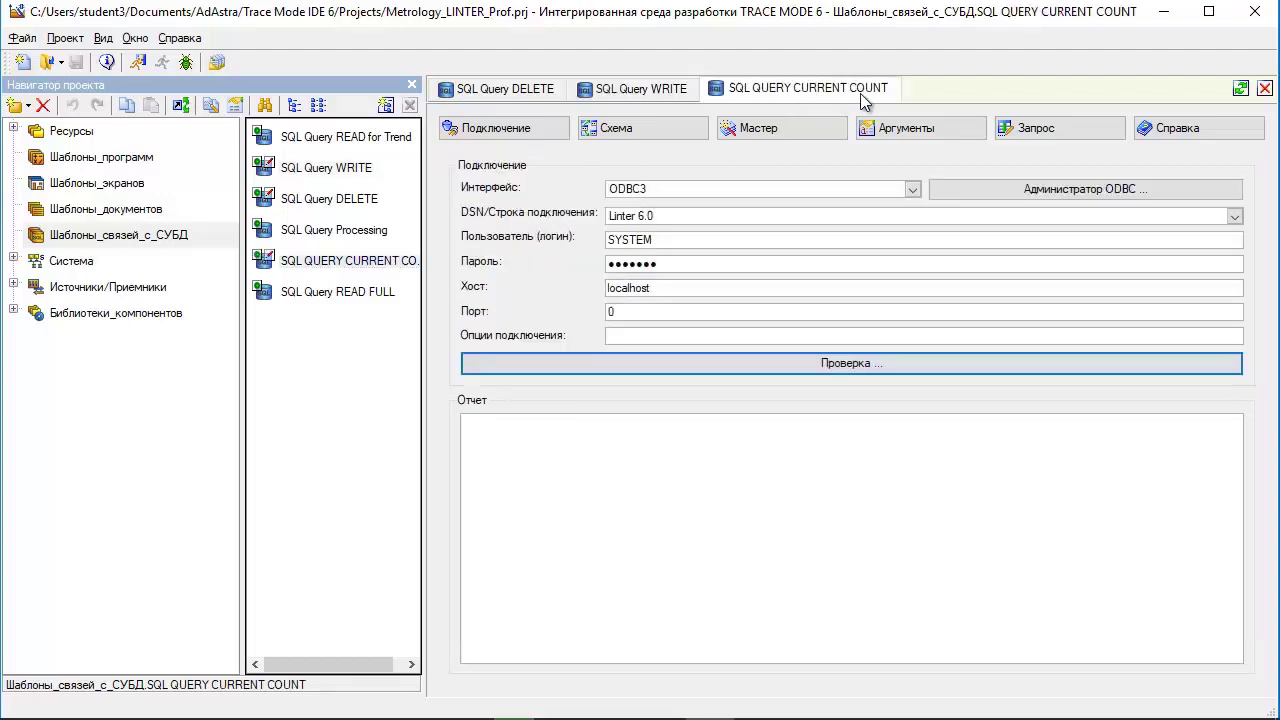
left_click(925, 133)
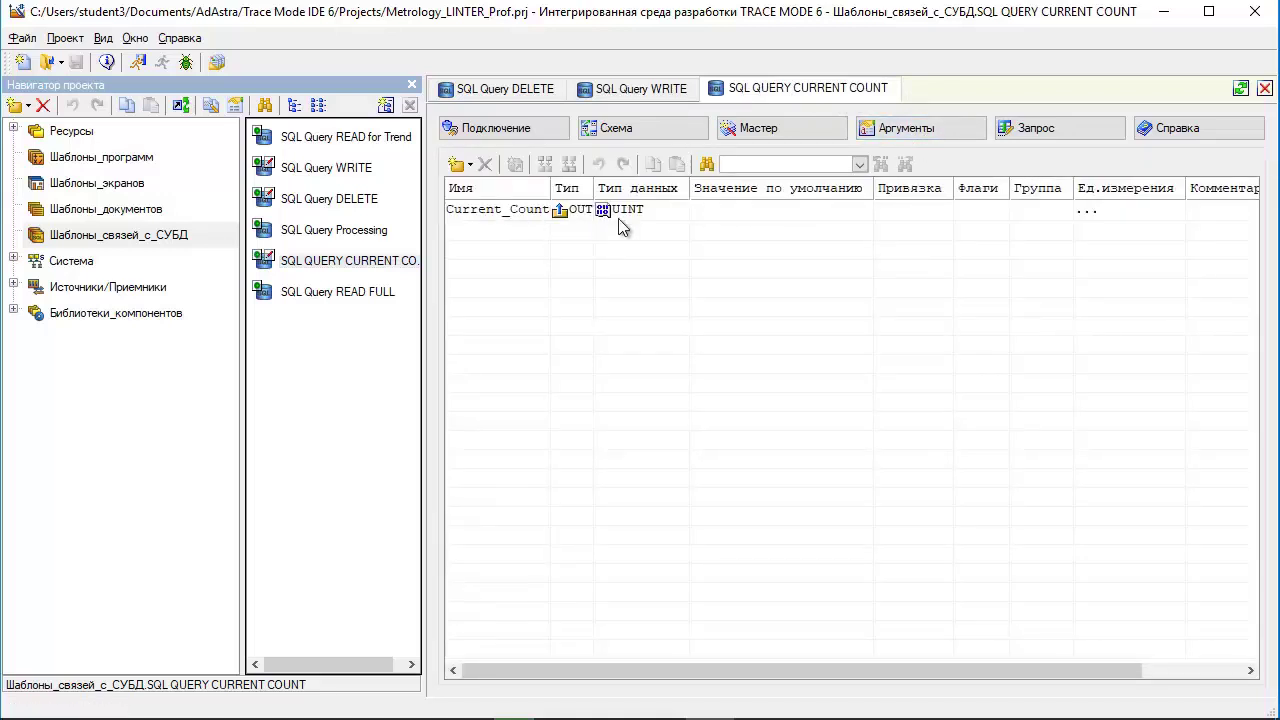
left_click(1029, 145)
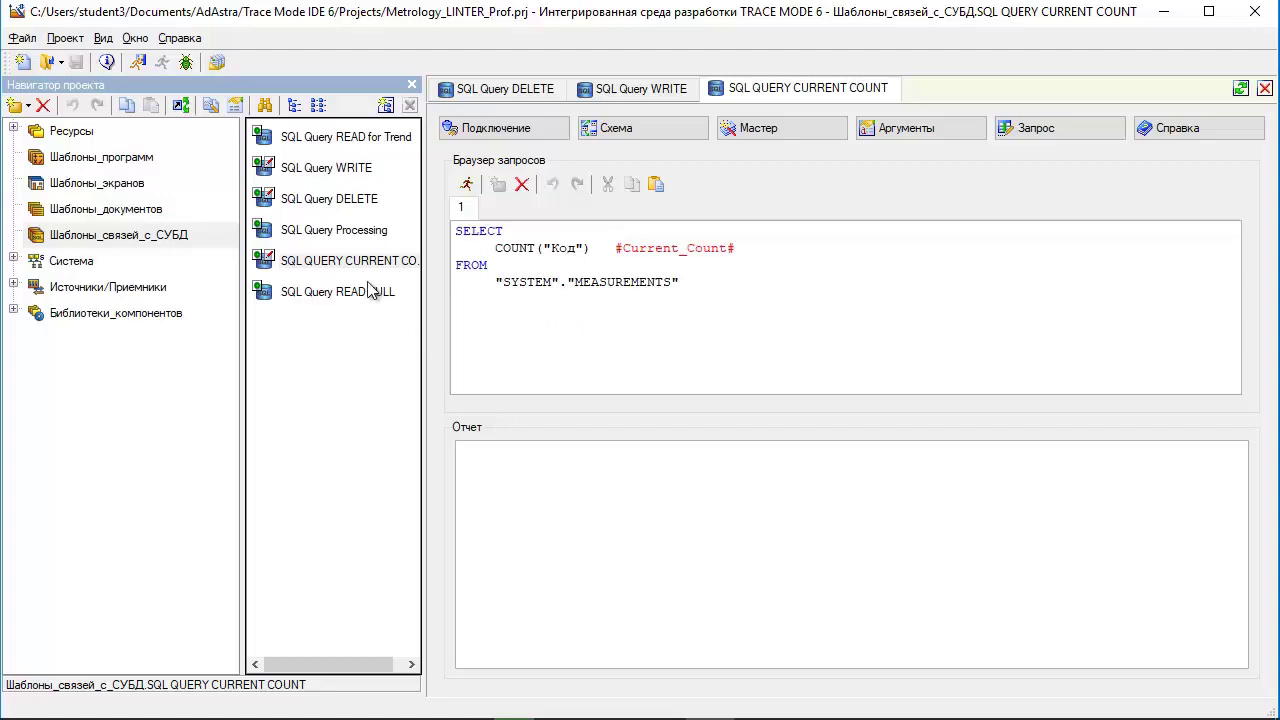
Open the SQL Query Processing template and review its output arguments and the full SELECT query text
double_click(334, 230)
left_click(914, 129)
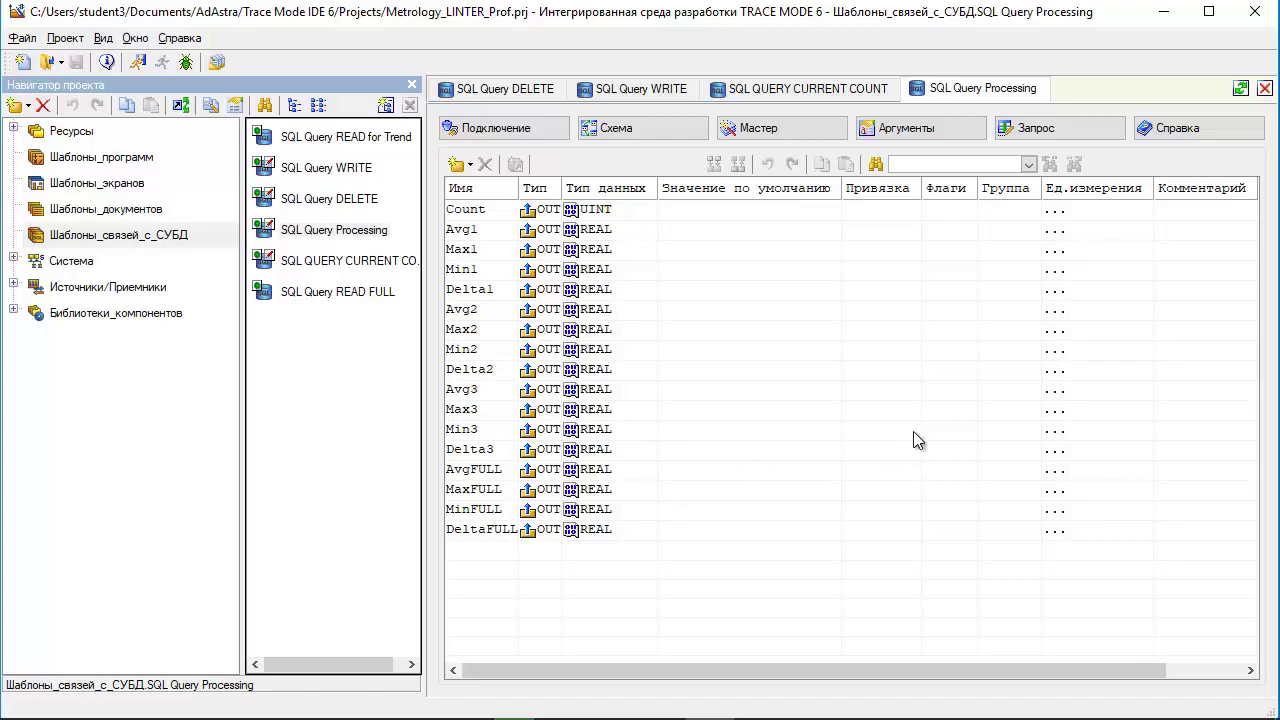
left_click(1054, 136)
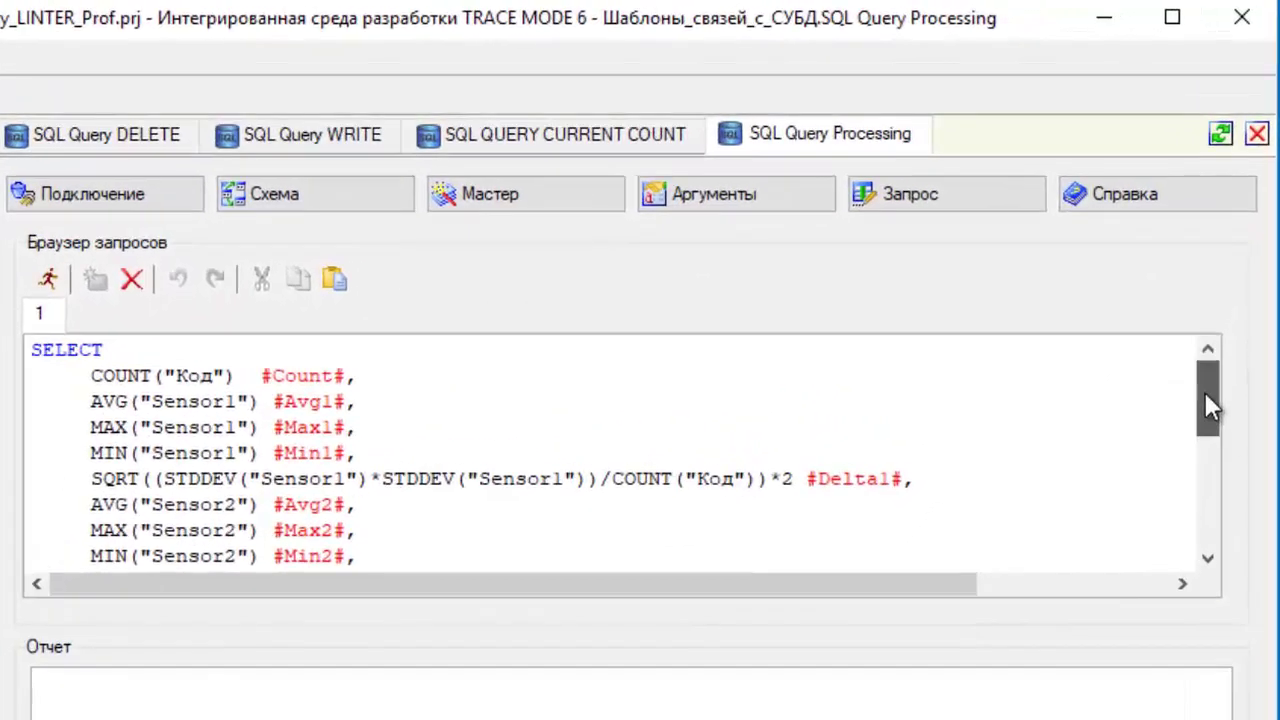
left_click_drag(1204, 391, 1221, 511)
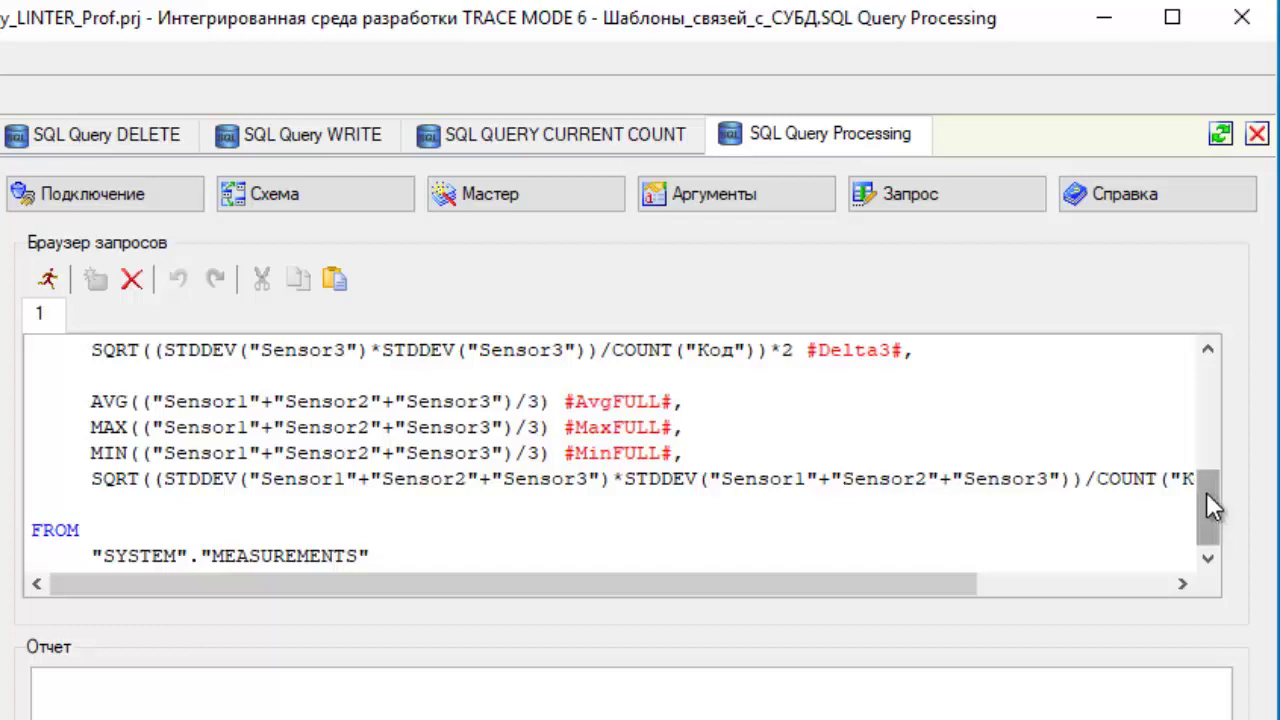
scroll(1000, 488, "up", 5)
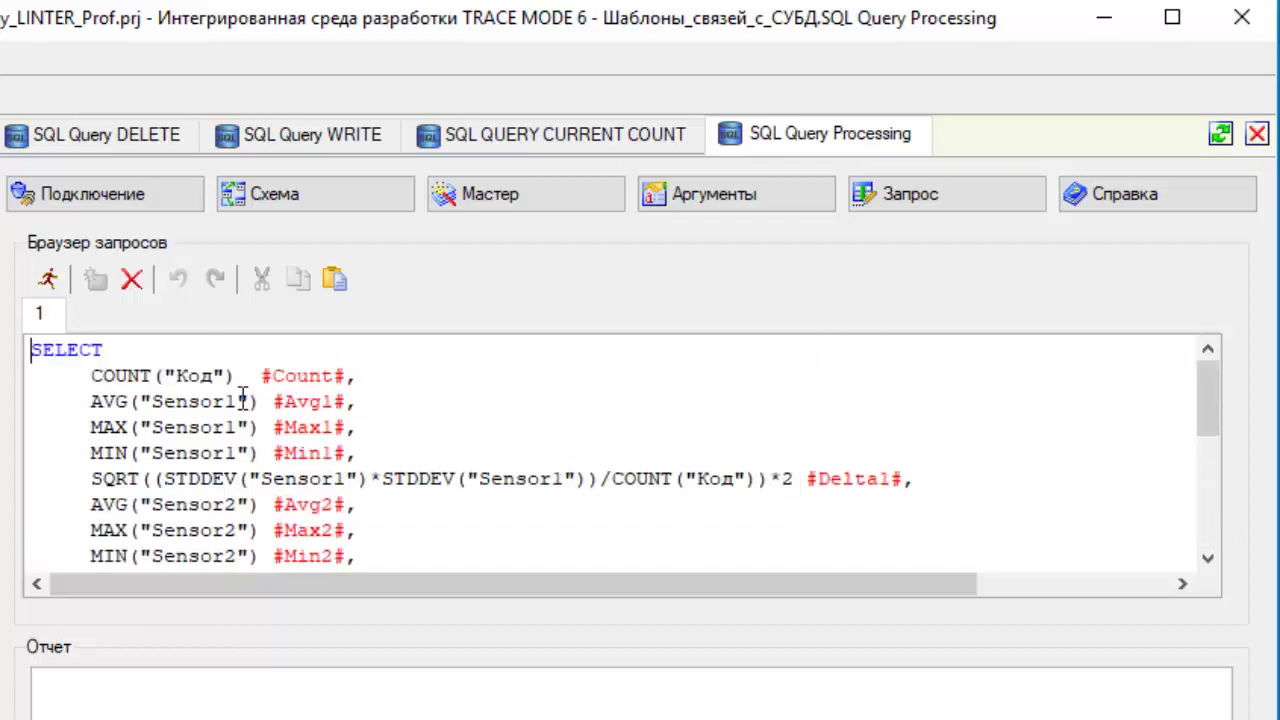
Highlight the AVG, STDDEV and COUNT functions one after another in the SQL Query Processing query text
left_click_drag(91, 401, 131, 401)
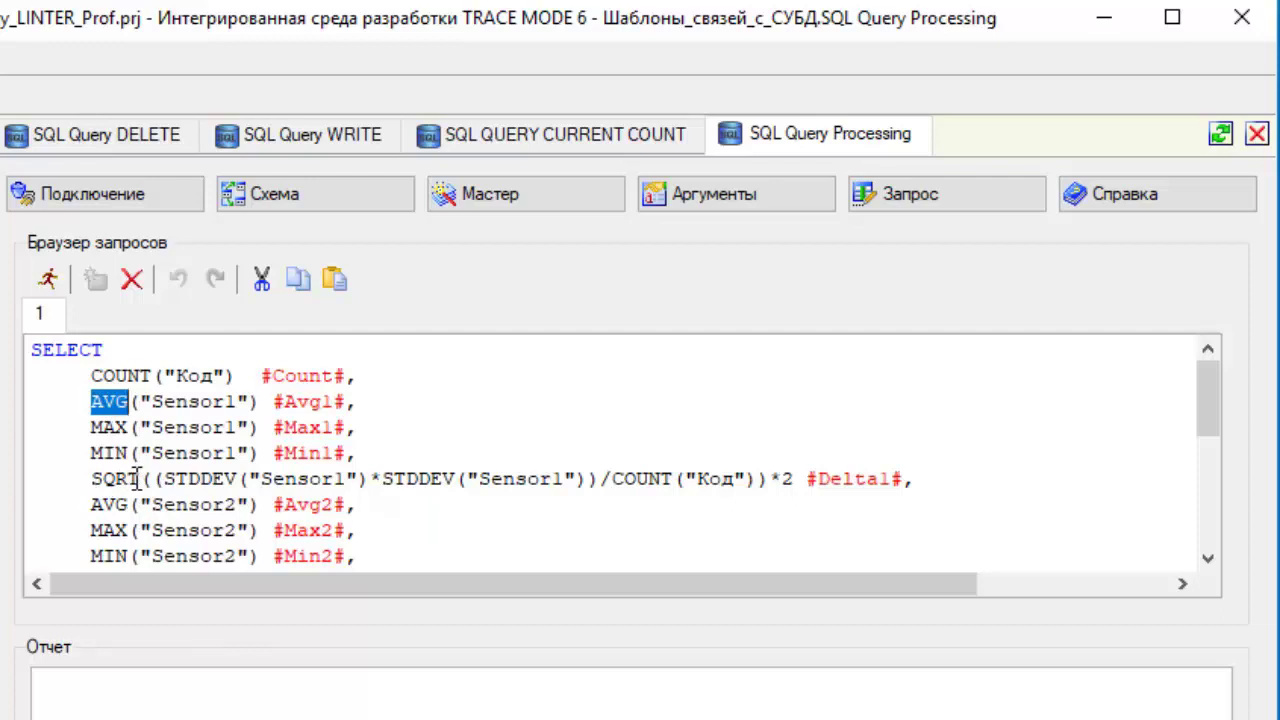
left_click_drag(163, 479, 242, 481)
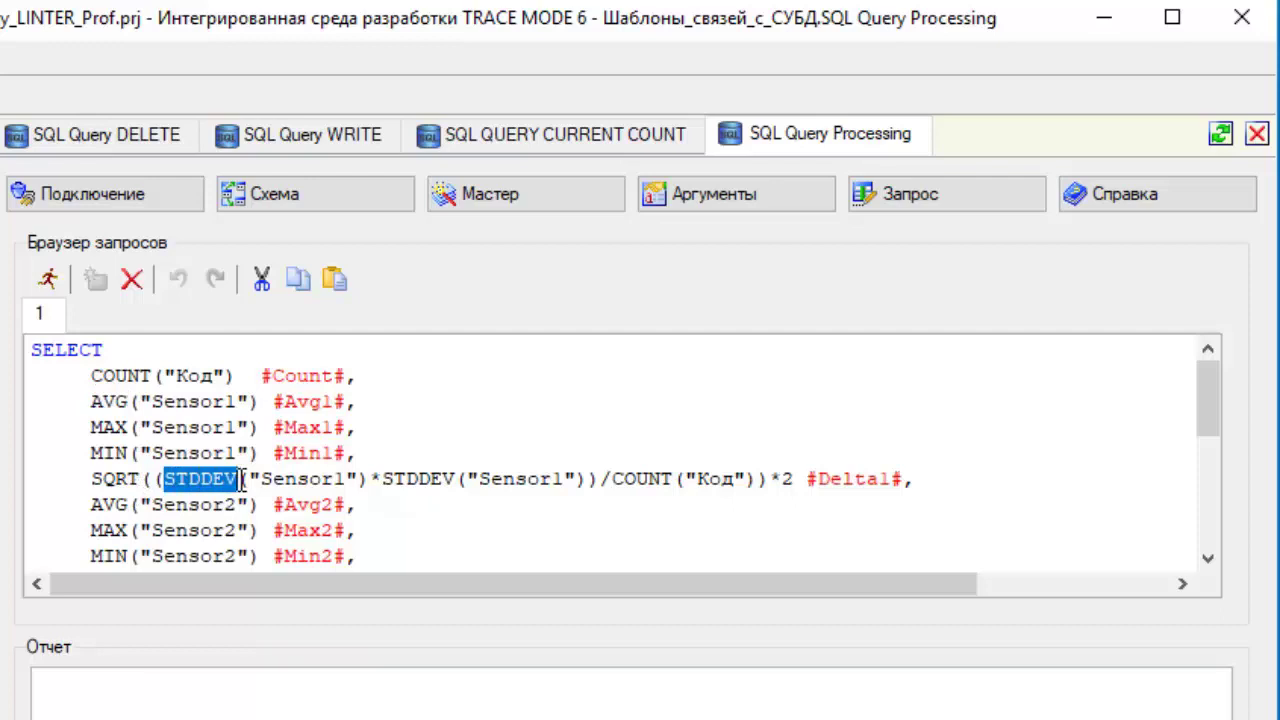
left_click(90, 375)
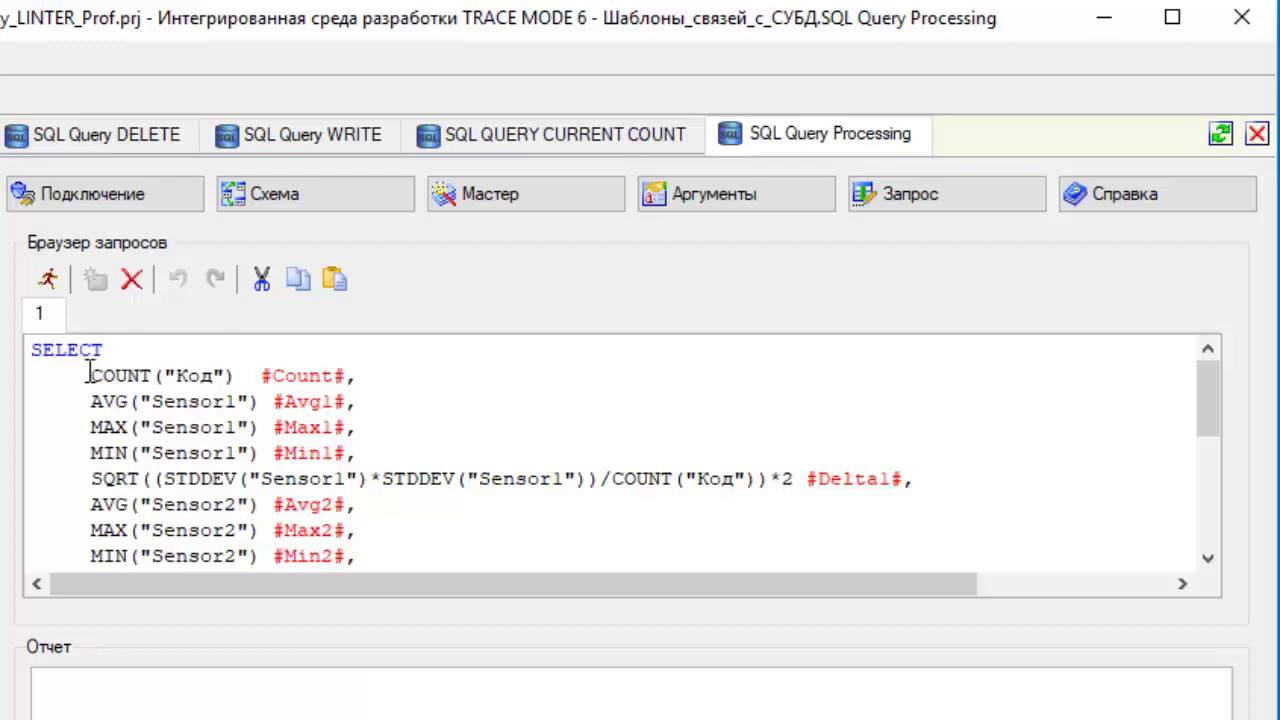
left_click_drag(90, 375, 152, 372)
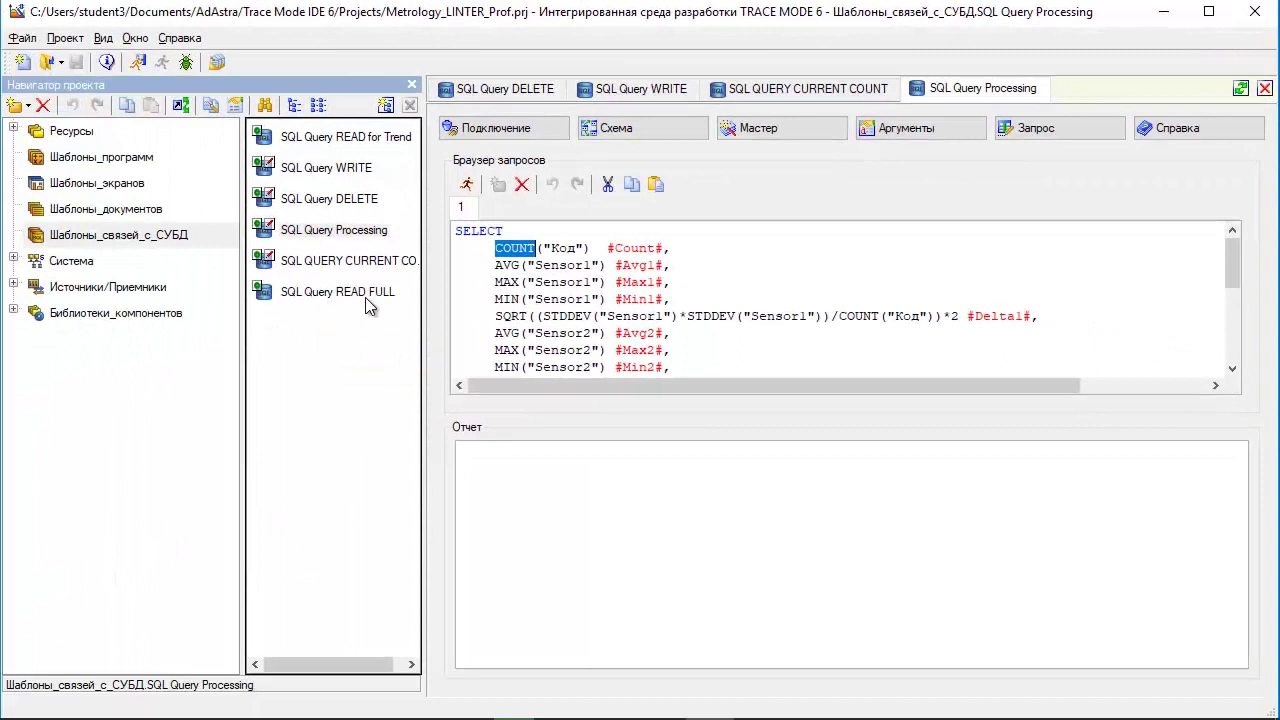
Open the SQL Query READ FULL template and review its arguments and SELECT query text
double_click(366, 298)
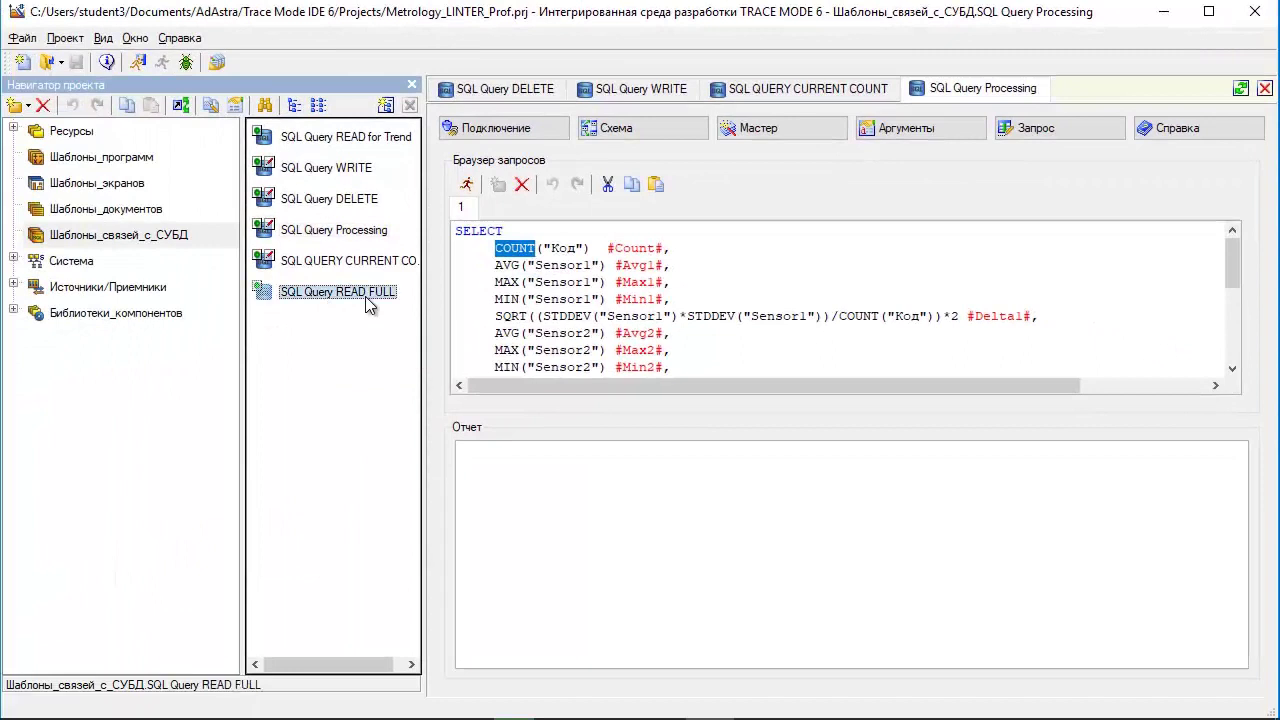
left_click(888, 135)
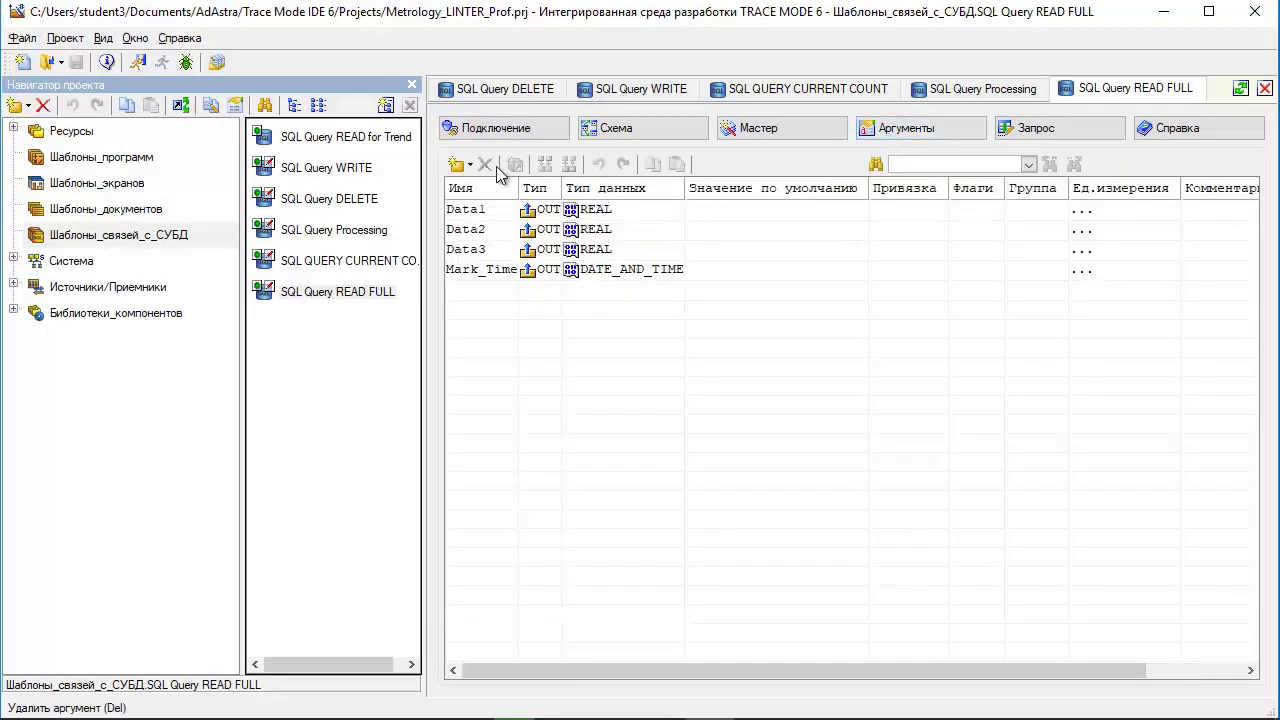
left_click(1032, 132)
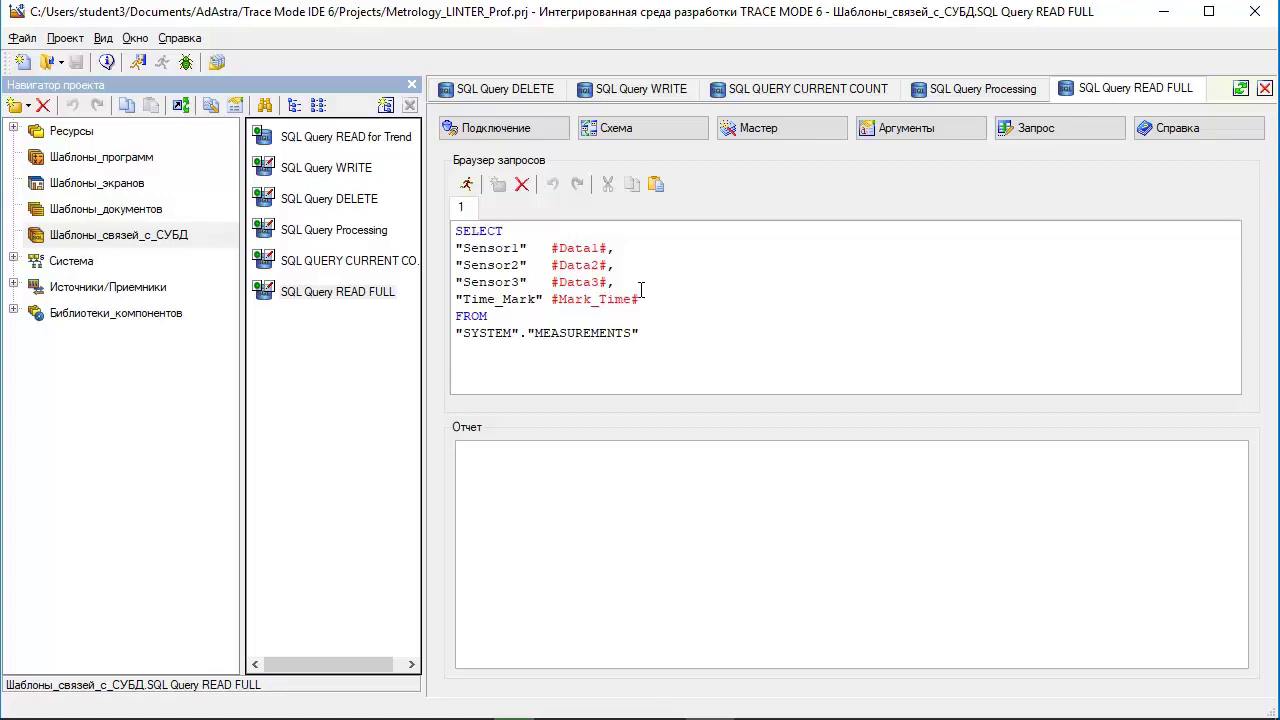
Open the SQL Query READ for Trend template and review its arguments
left_click(380, 140)
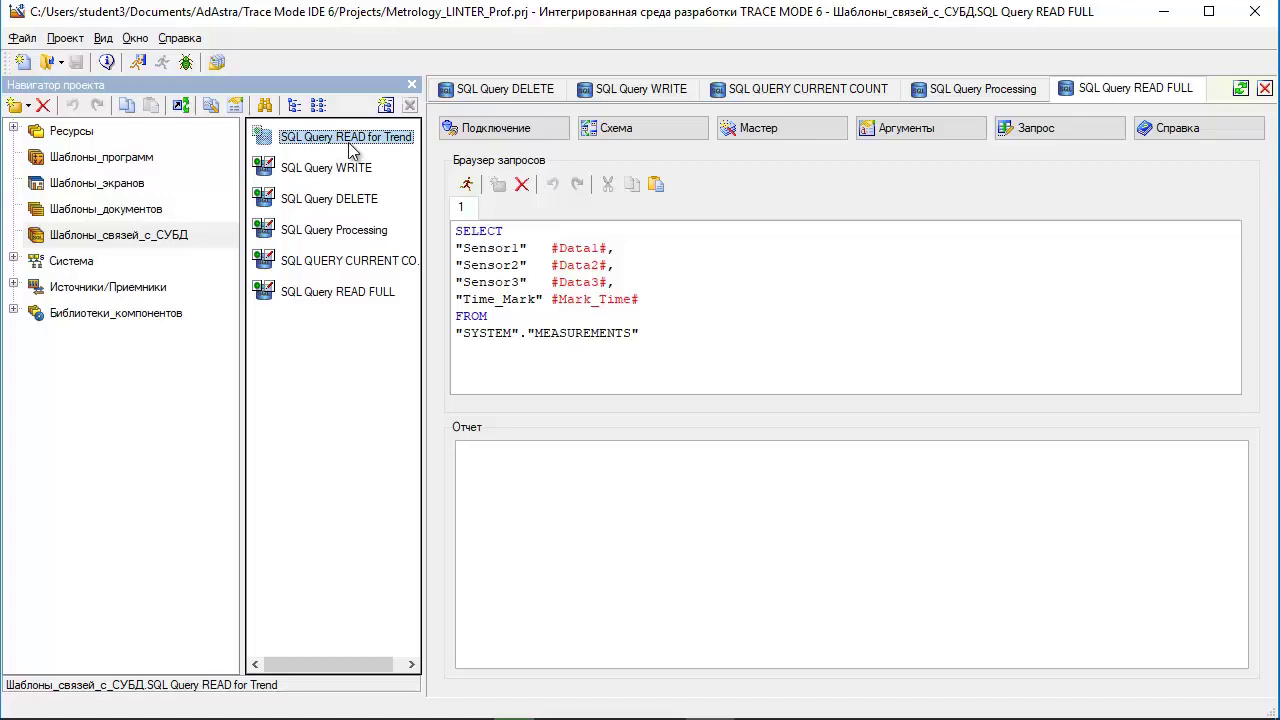
double_click(385, 148)
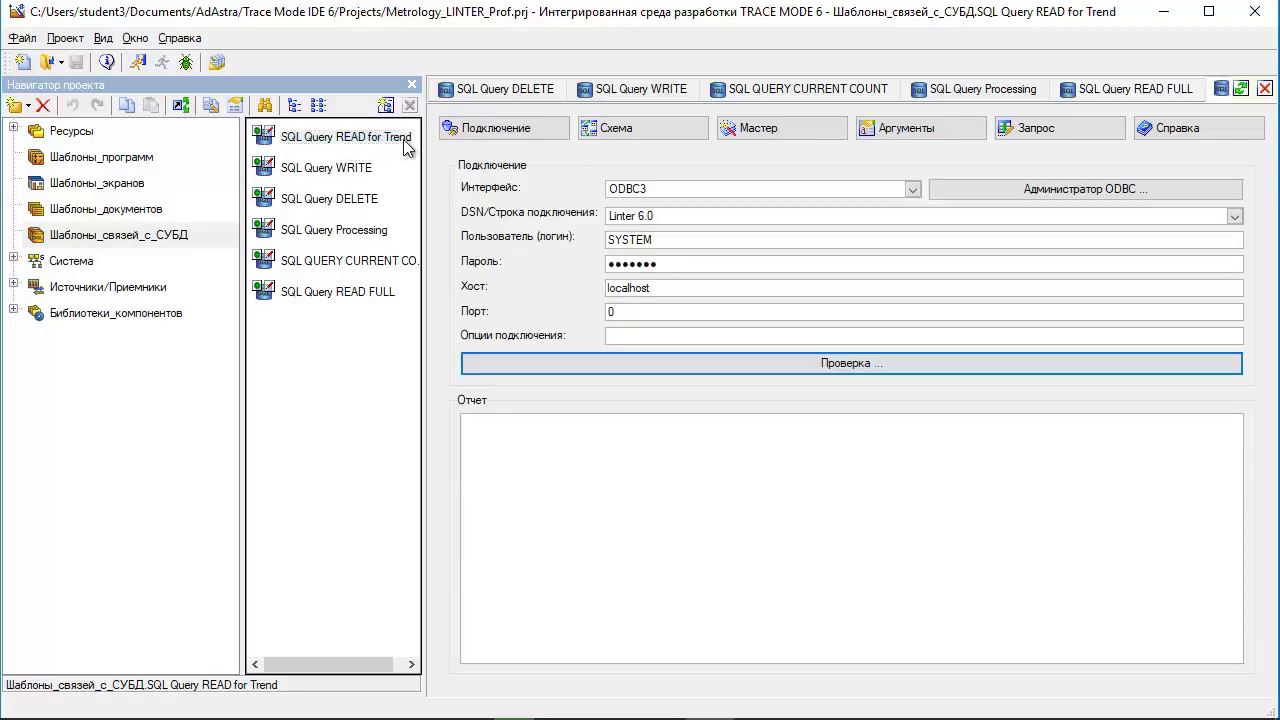
left_click(908, 132)
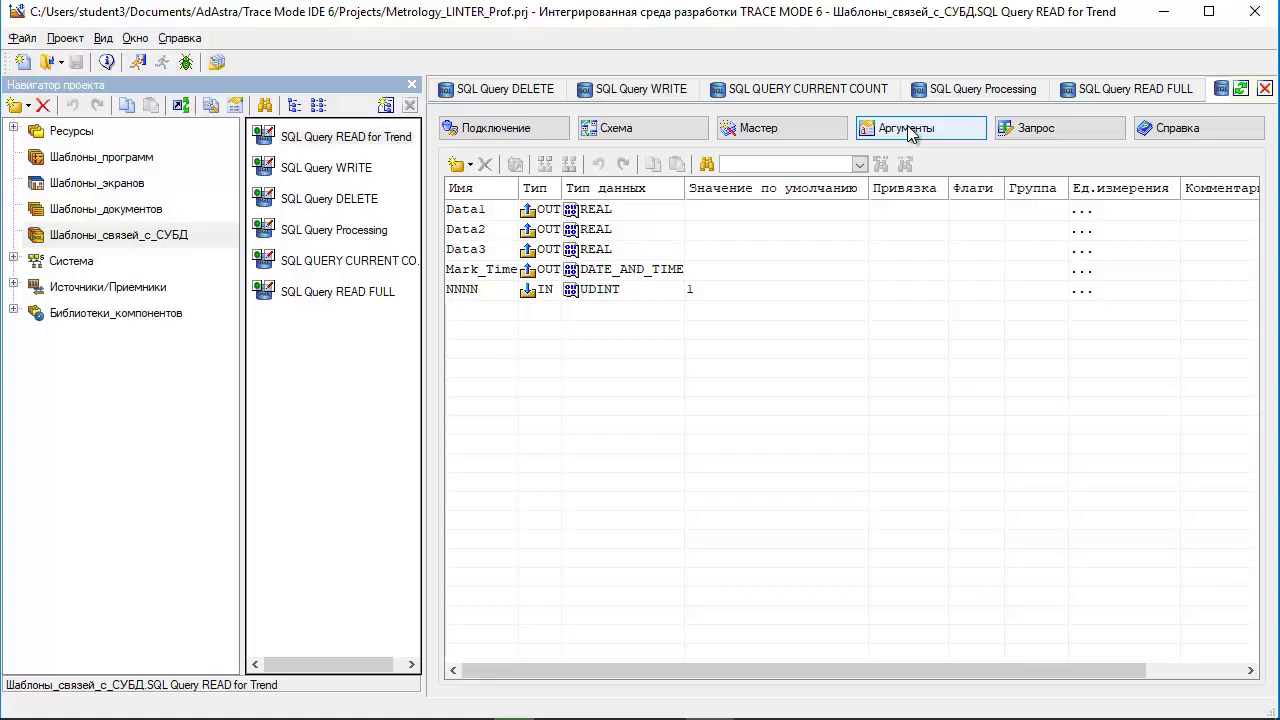
Show the channels of the group Вывод данных из БД на тренд и в таблицу under the RTM_1 node in Система
left_click(14, 261)
left_click(36, 288)
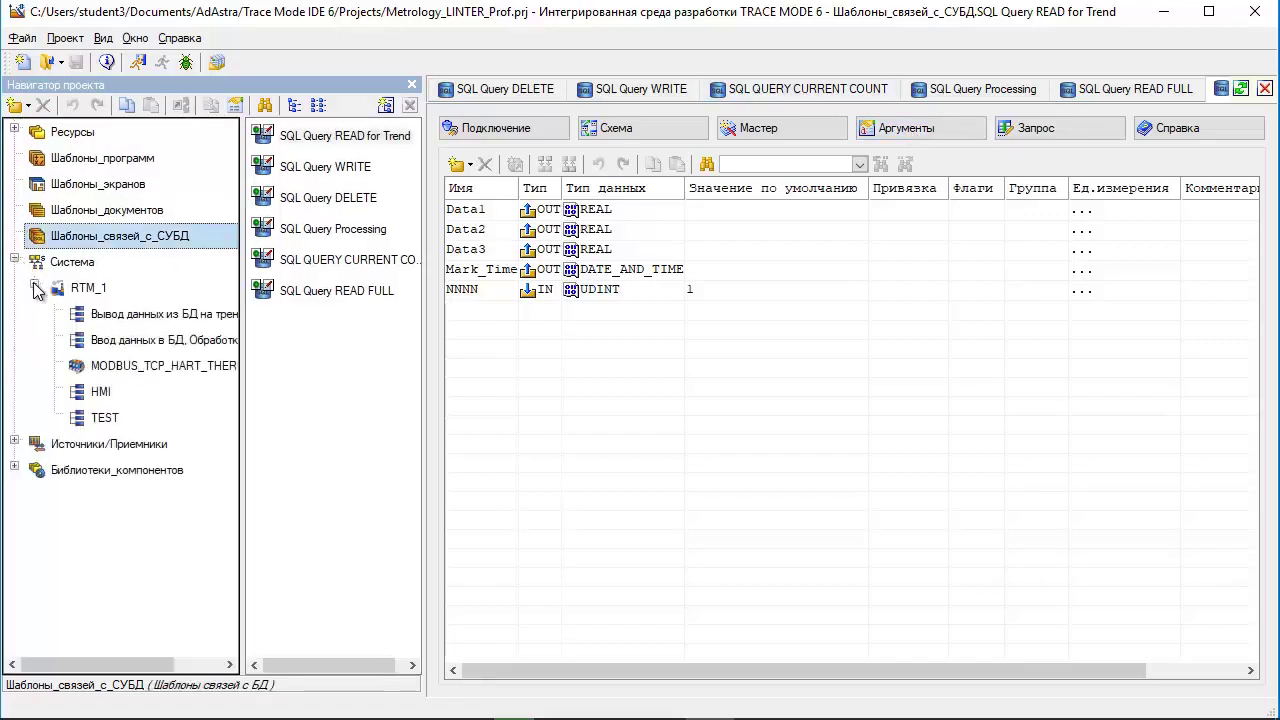
left_click(125, 318)
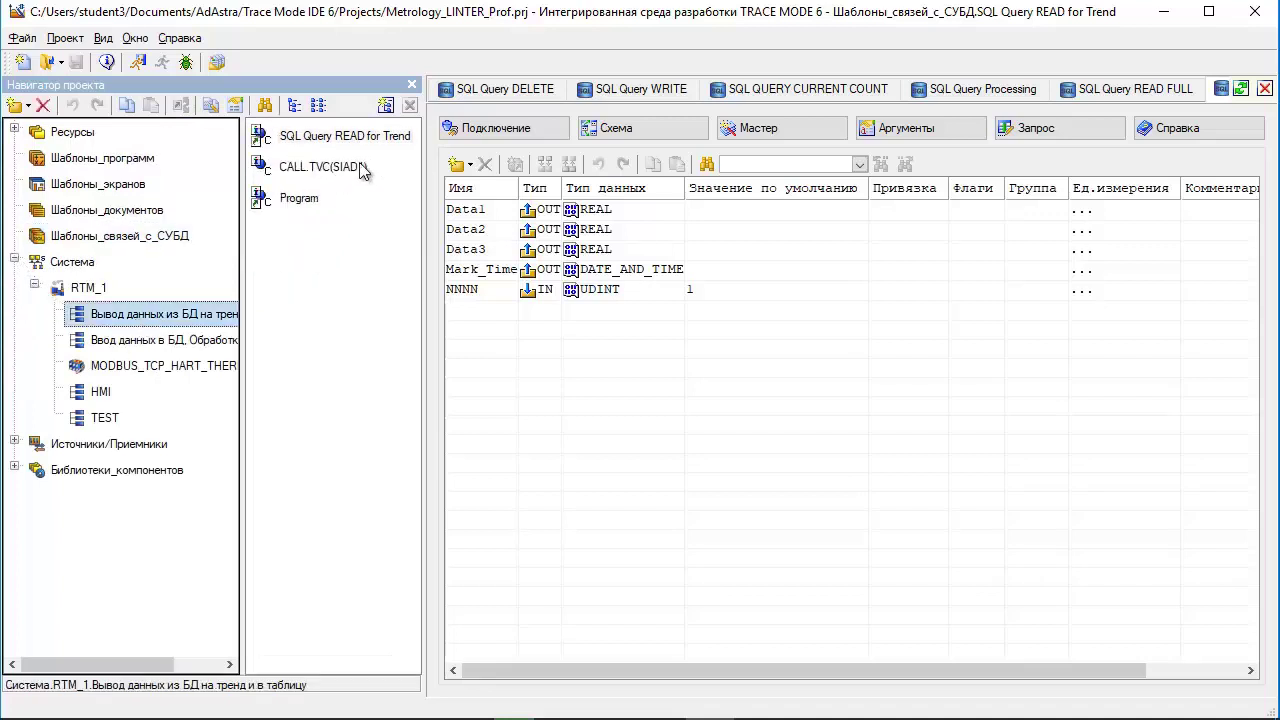
mouse_move(338, 163)
Select the NNNN argument of SQL Query READ for Trend and display the template's query text
left_click(472, 290)
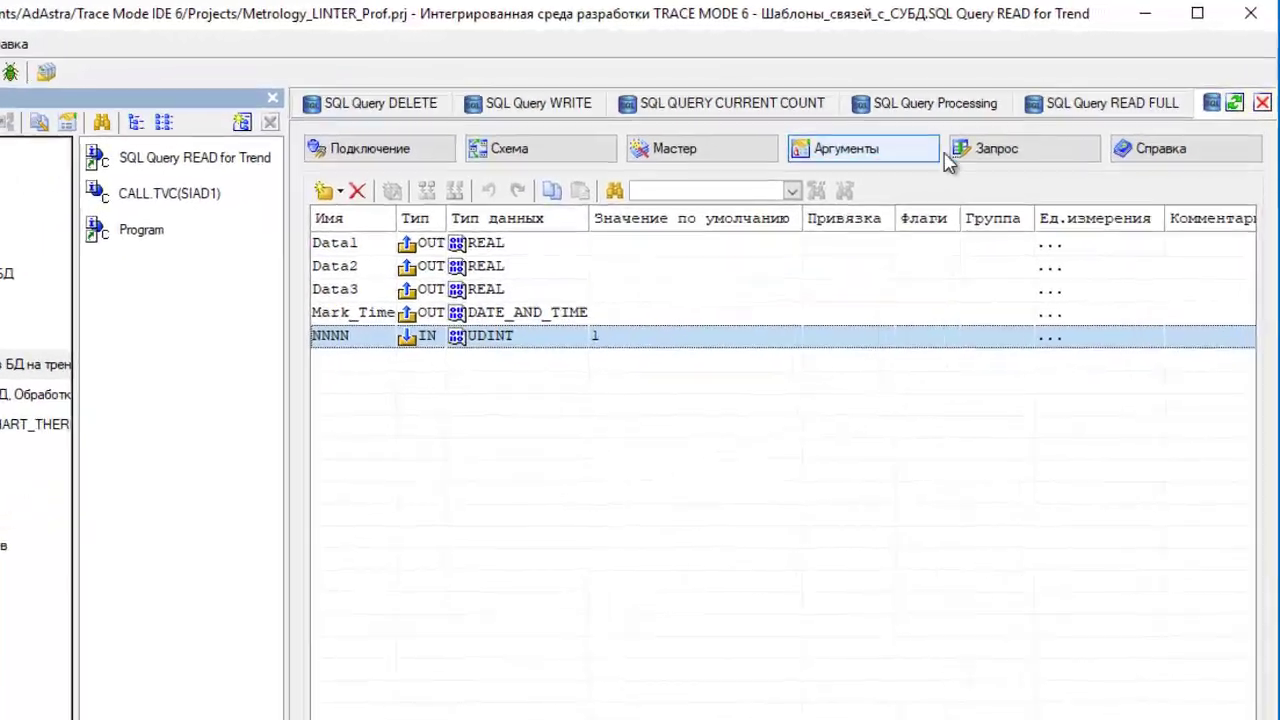
left_click(1036, 128)
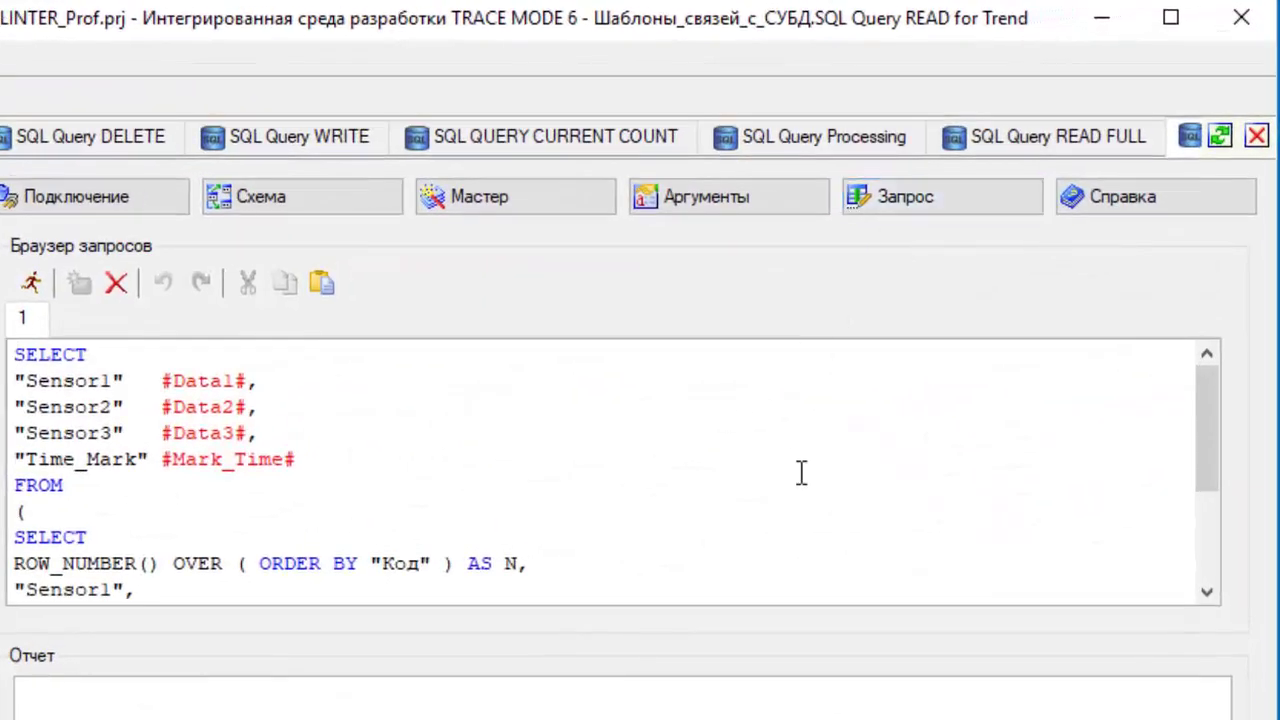
Read the SQL Query READ for Trend text through its WHERE clause and open the Program template from Шаблоны_программ
left_click_drag(1207, 419, 1249, 520)
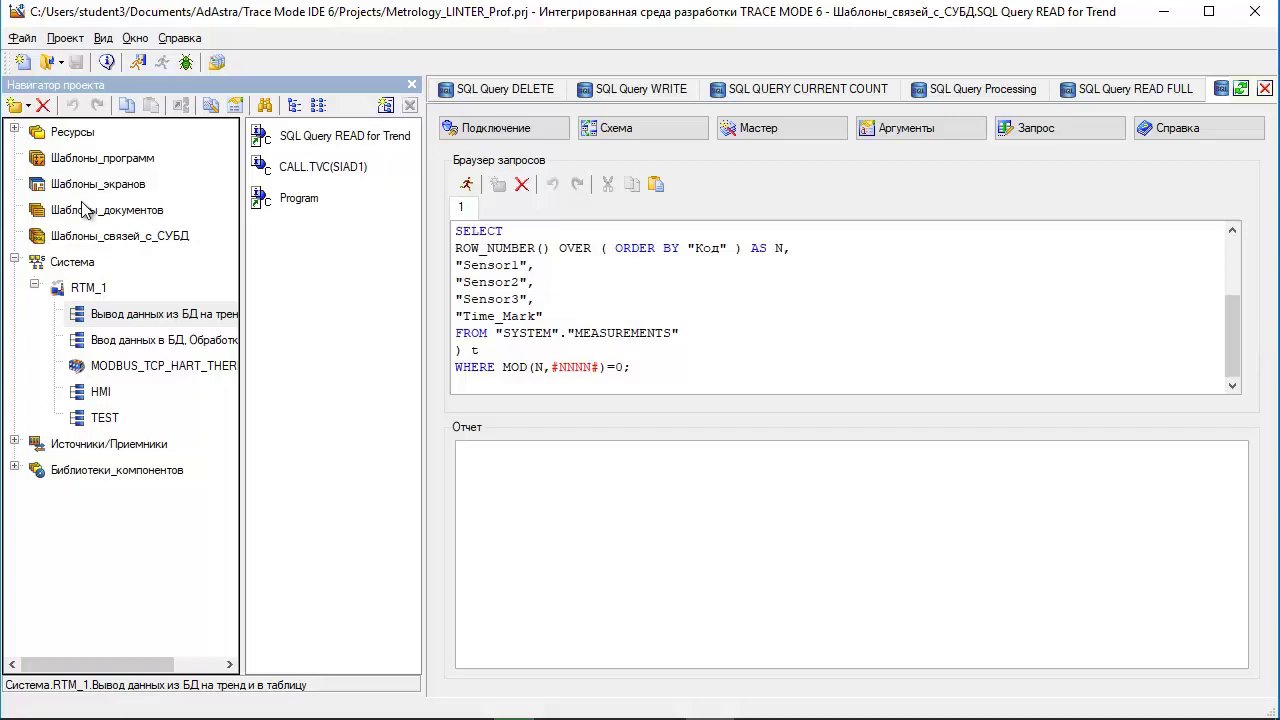
left_click(130, 160)
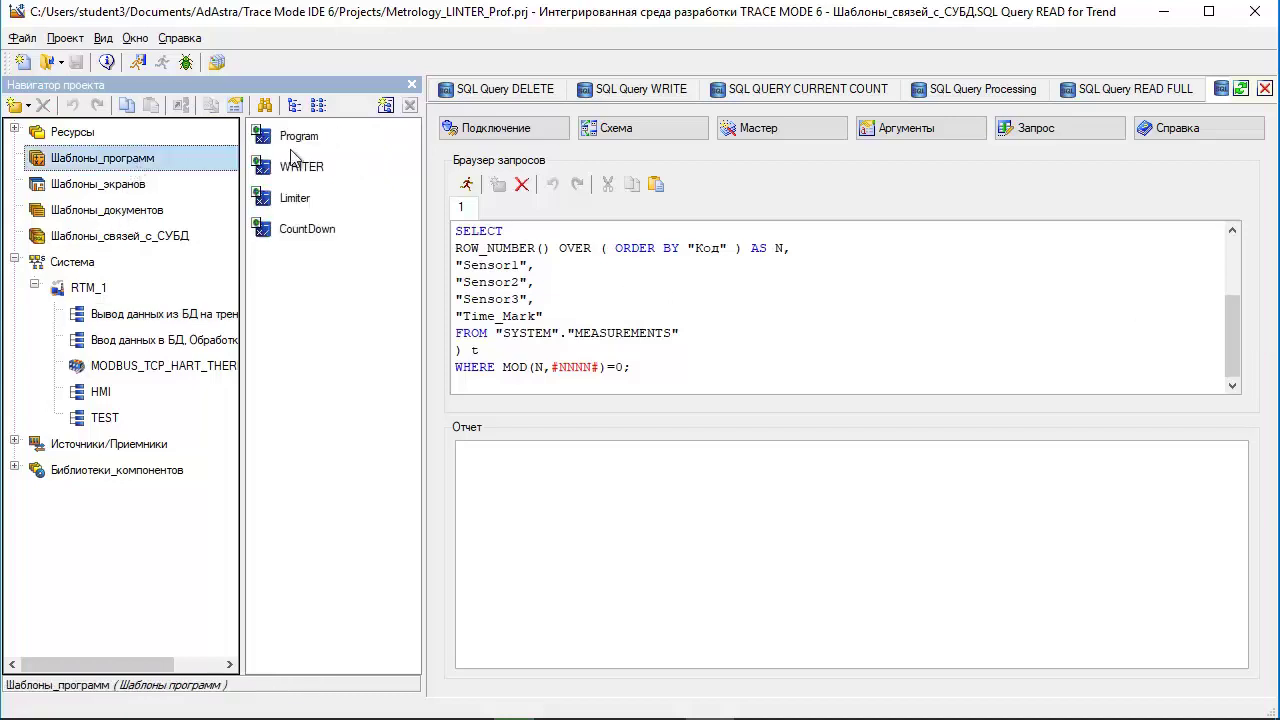
left_click(305, 140)
double_click(303, 137)
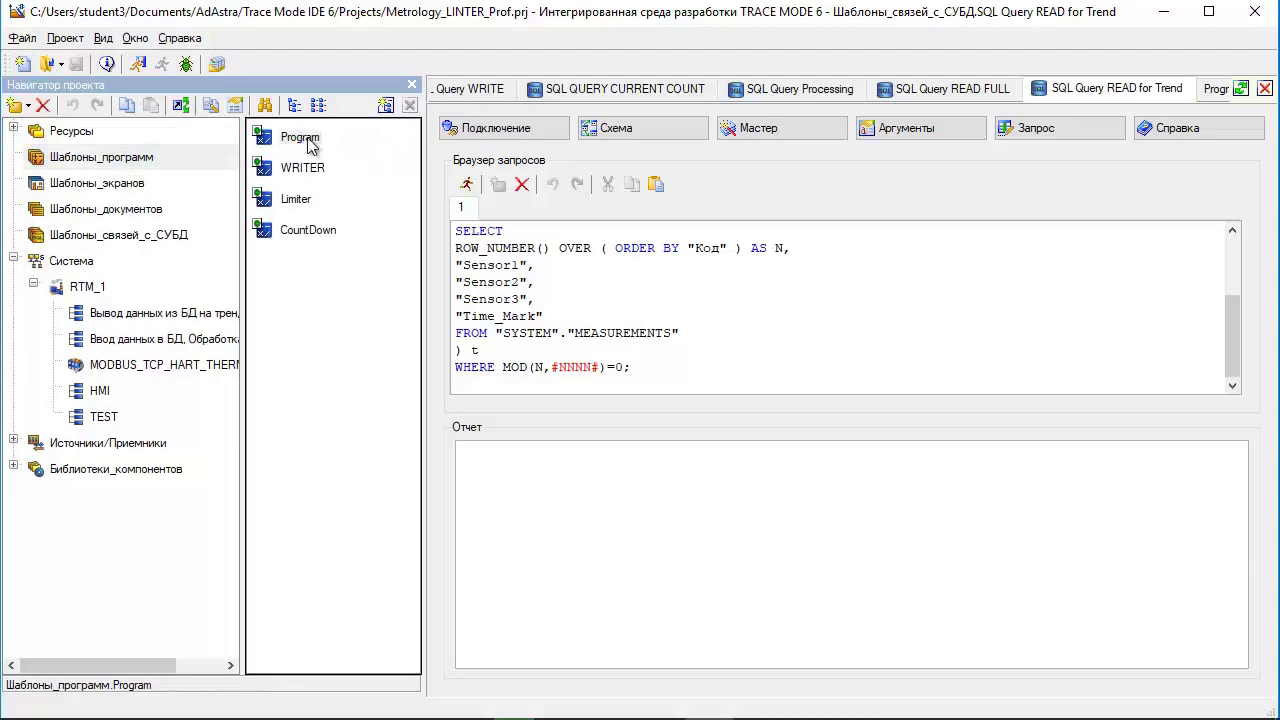
Review the Program template's arguments with their bindings and its source code, comparing it with the SQL Query READ for Trend text
left_click(518, 186)
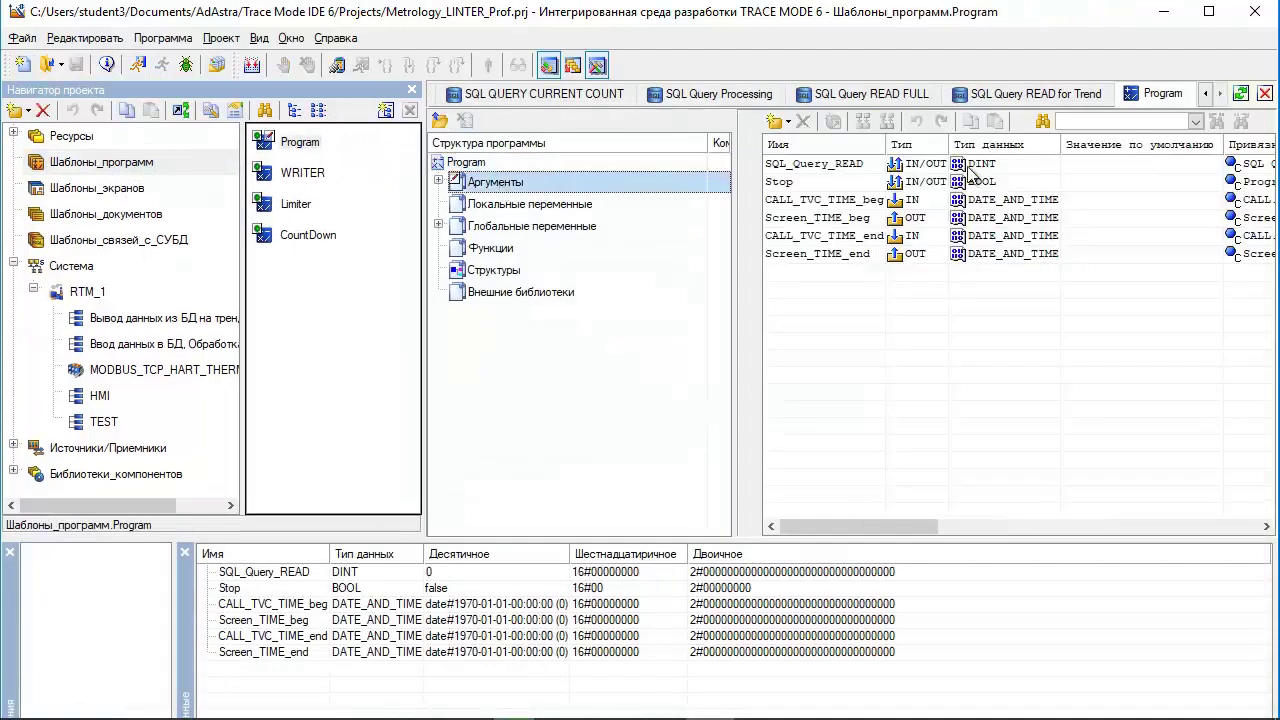
left_click_drag(735, 251, 632, 263)
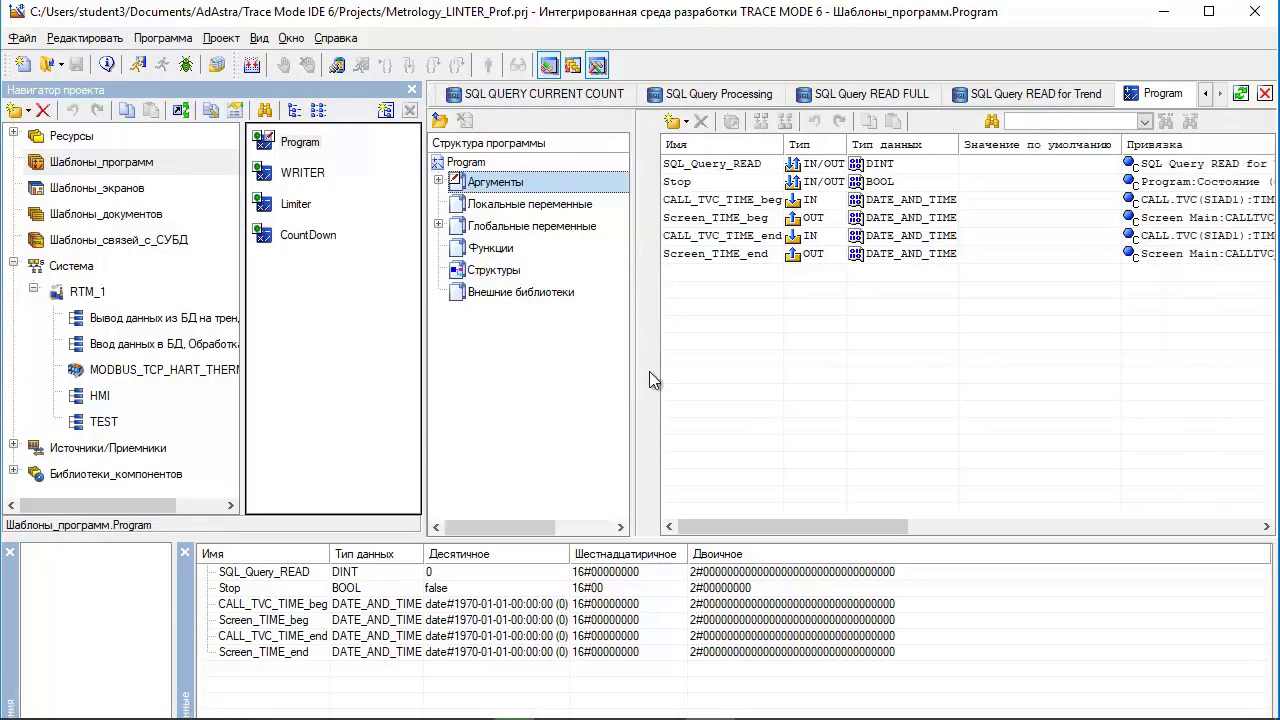
left_click(481, 164)
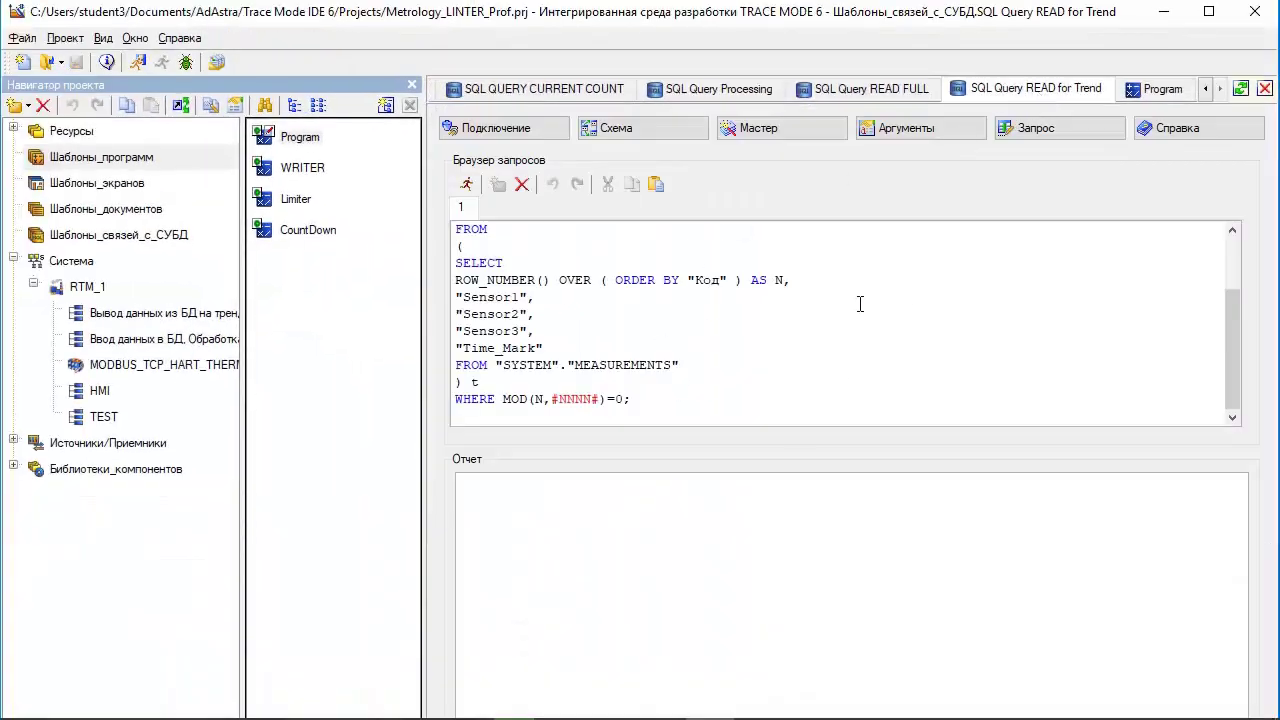
left_click(1157, 89)
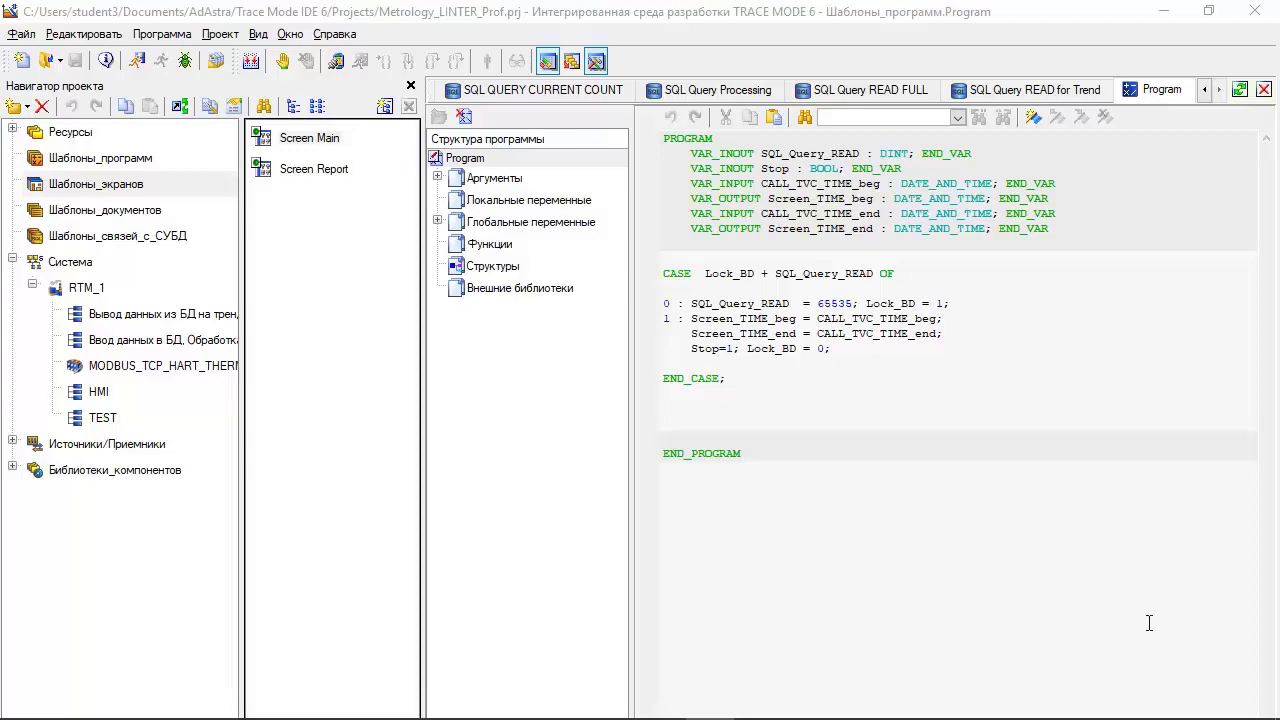
Open the Screen Main template, hide the project navigator and show the complete list of screen arguments with their bindings
left_click(303, 142)
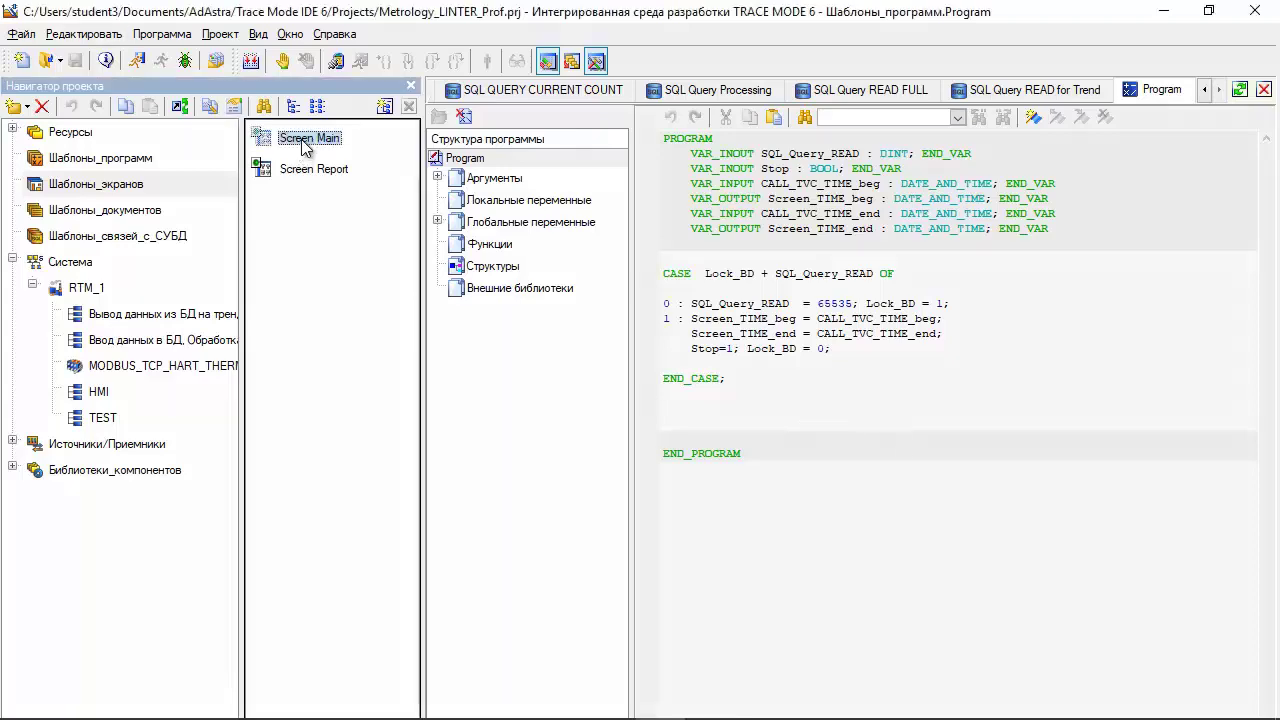
double_click(303, 142)
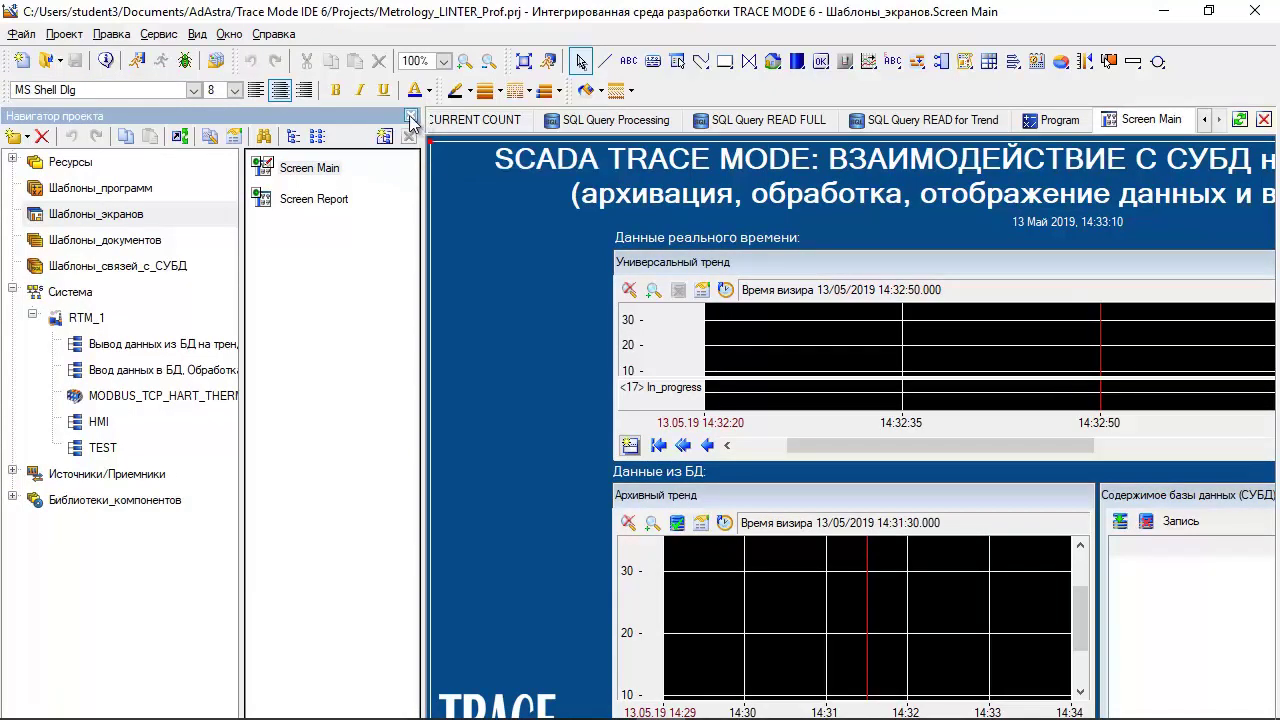
left_click(410, 118)
left_click(197, 34)
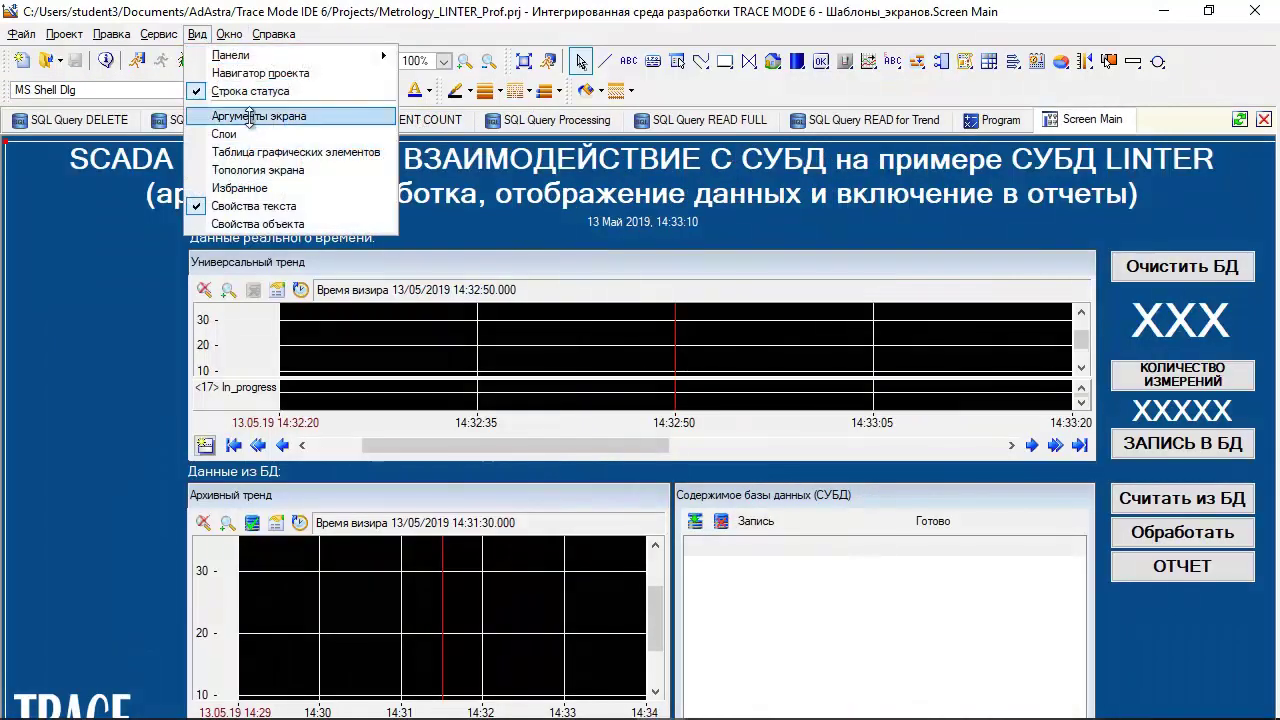
left_click(252, 117)
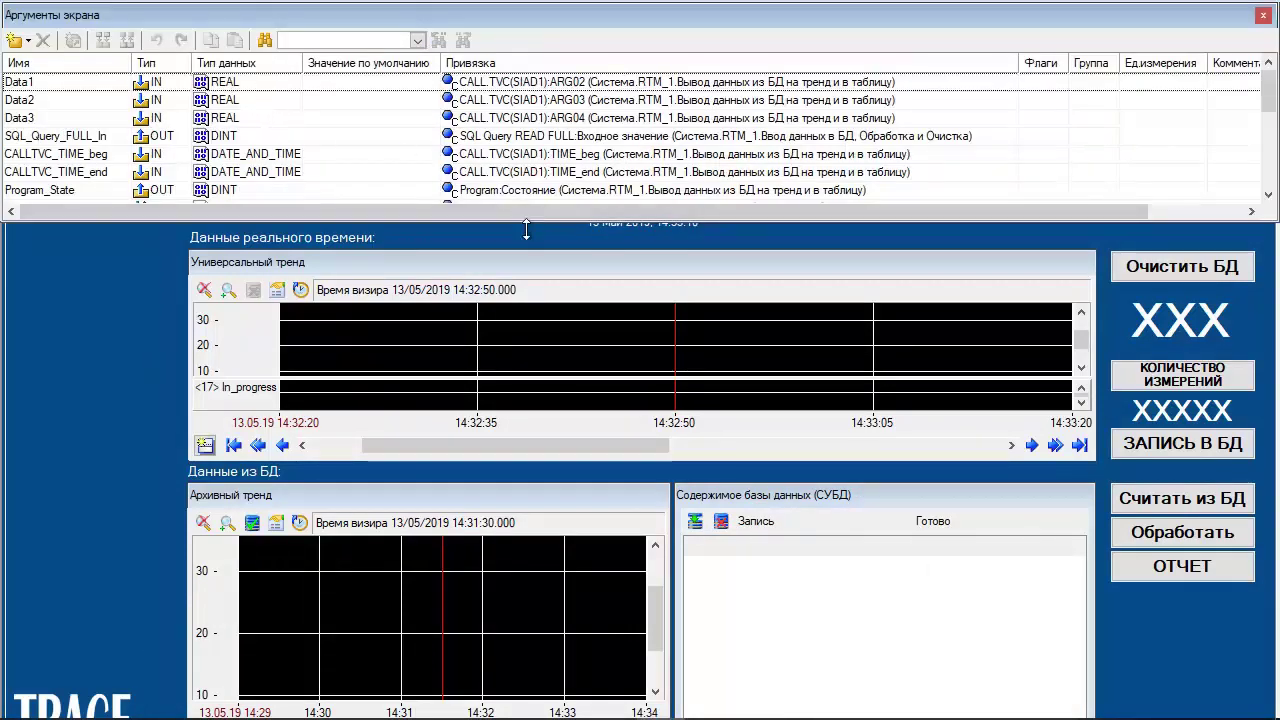
left_click_drag(527, 220, 545, 430)
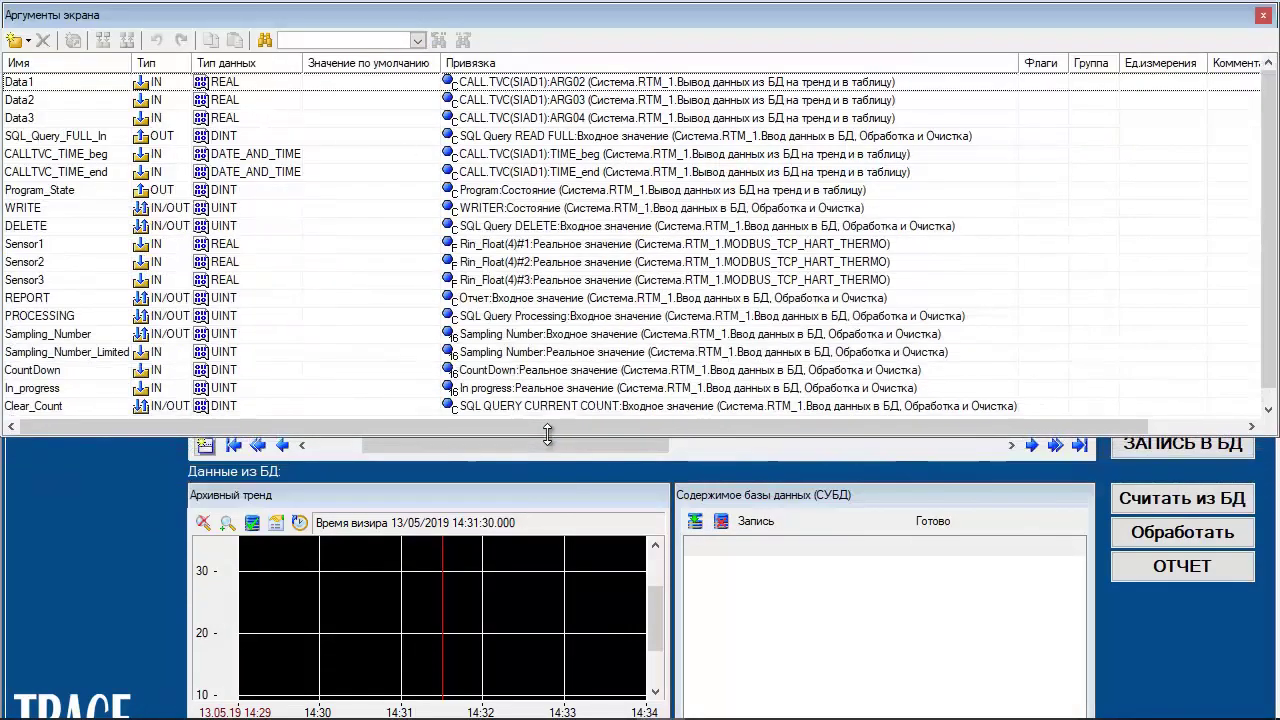